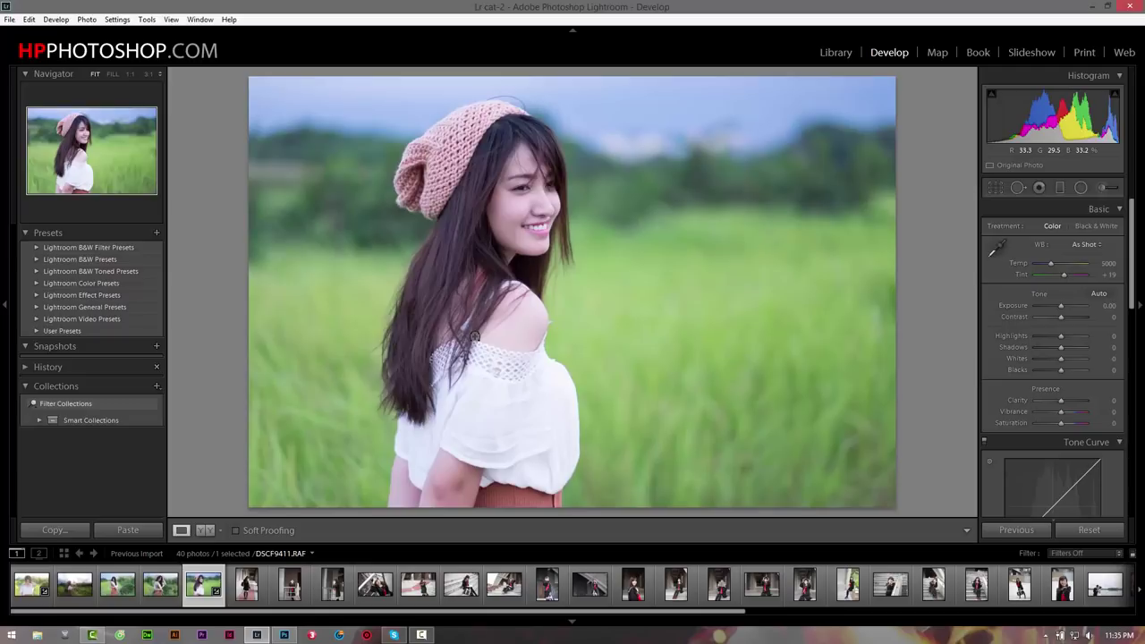
# Step: Zoom in on the woman's face in DSCF9411.RAF and pan to centre it
pyautogui.moveTo(534, 201)
pyautogui.mouseDown()
pyautogui.moveTo(564, 329)
pyautogui.moveTo(556, 322)
pyautogui.mouseUp()
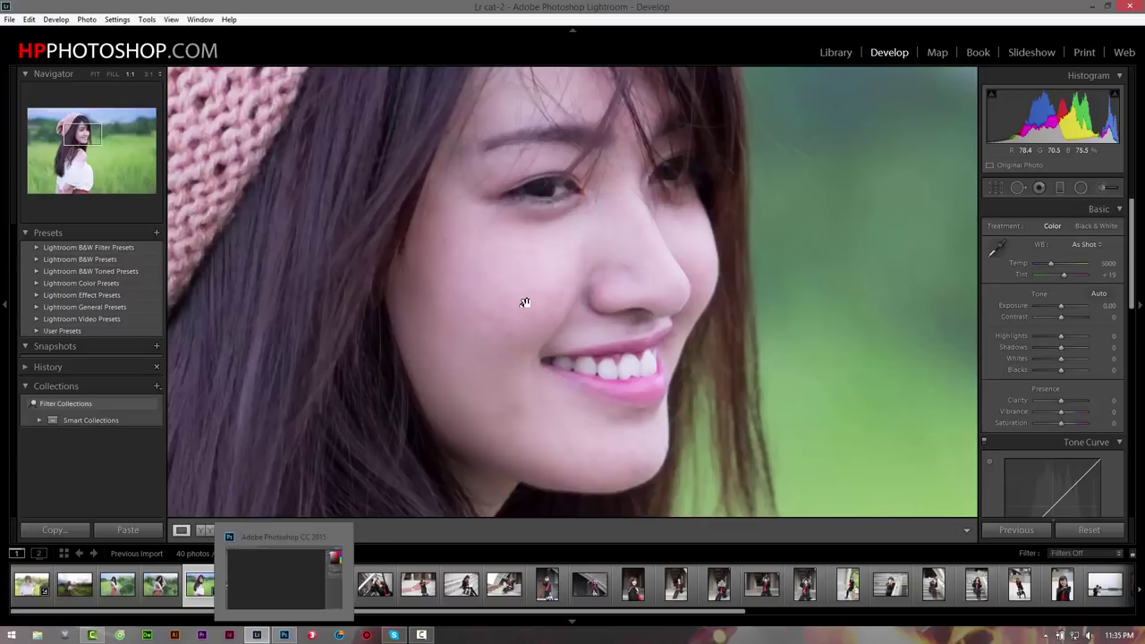
pyautogui.moveTo(524, 312); pyautogui.dragTo(573, 301)
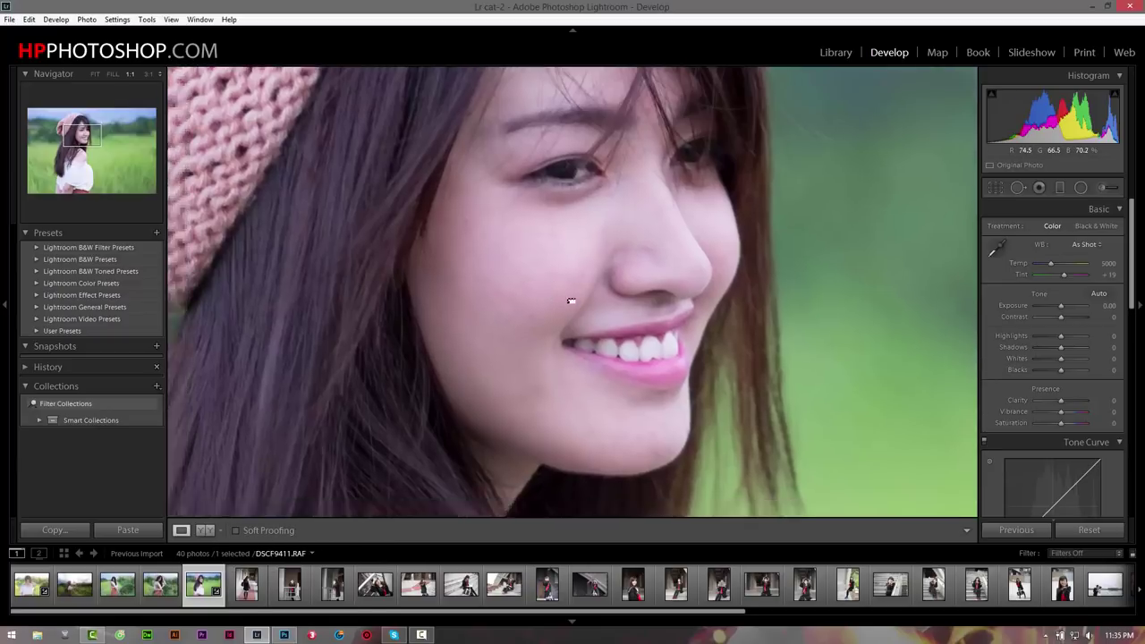
# Step: Switch to Photoshop and create a new blank document that fills the view
pyautogui.click(284, 635)
pyautogui.click(33, 8)
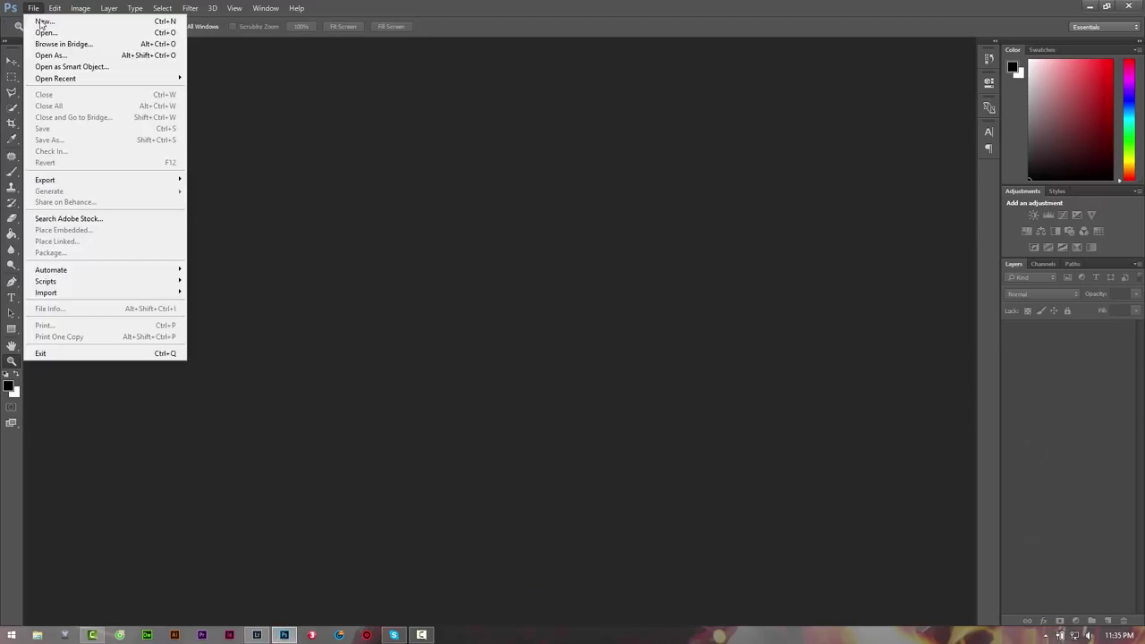
pyautogui.click(36, 18)
pyautogui.click(712, 164)
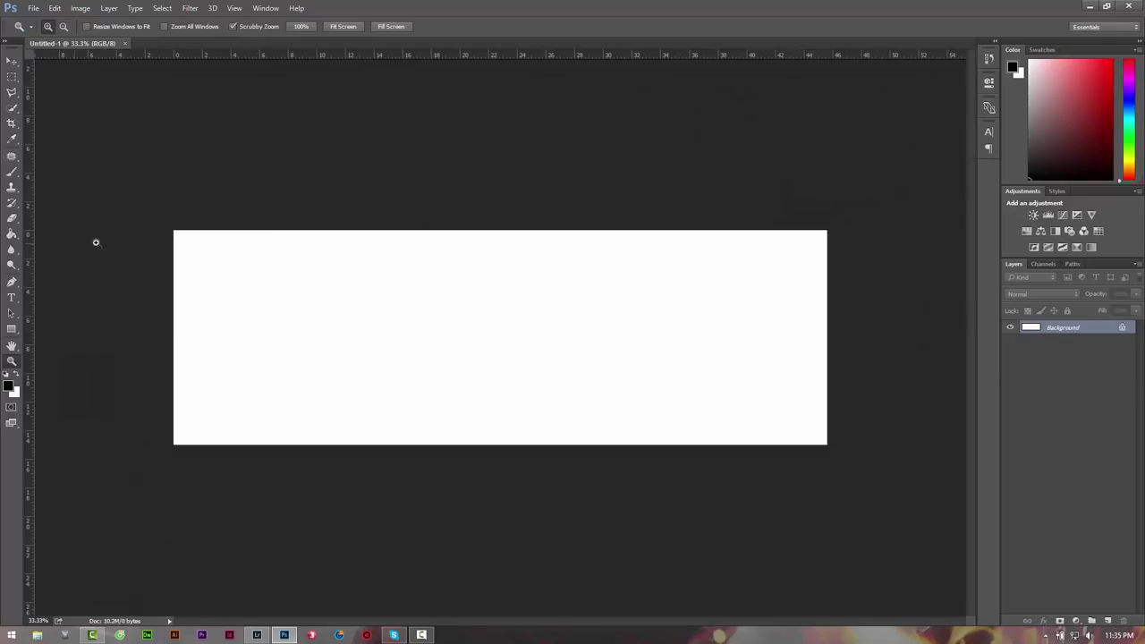
pyautogui.moveTo(631, 320); pyautogui.dragTo(657, 328)
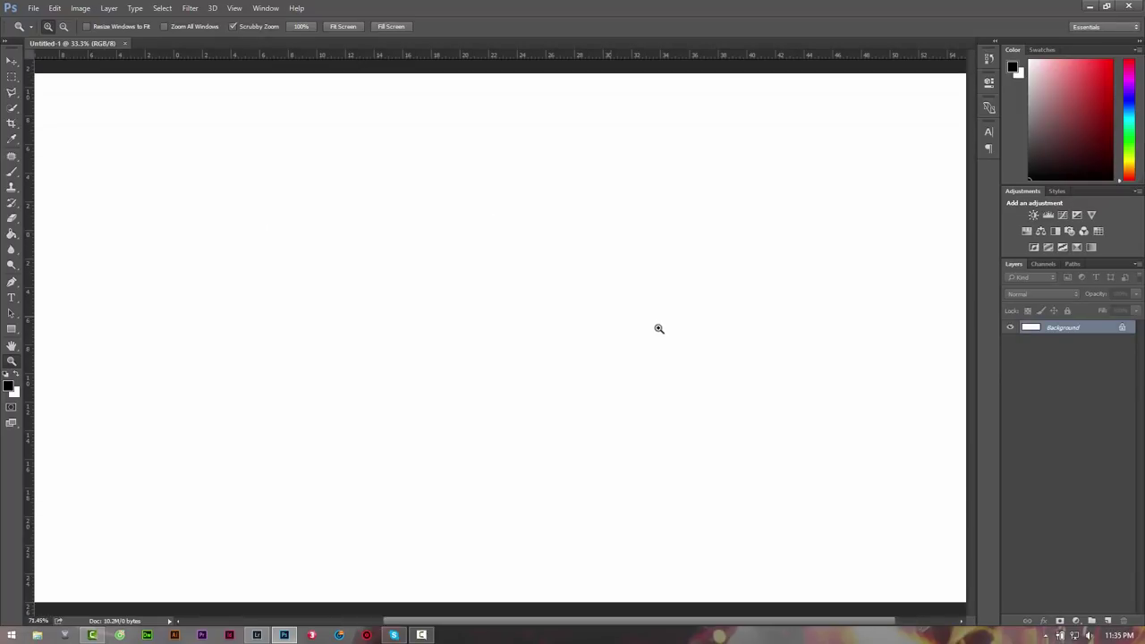
pyautogui.click(10, 176)
# Step: With a smaller brush, paint a black wavy line across the canvas, redoing the first attempt
pyautogui.click(11, 170)
pyautogui.scroll(-1, 155, 221)
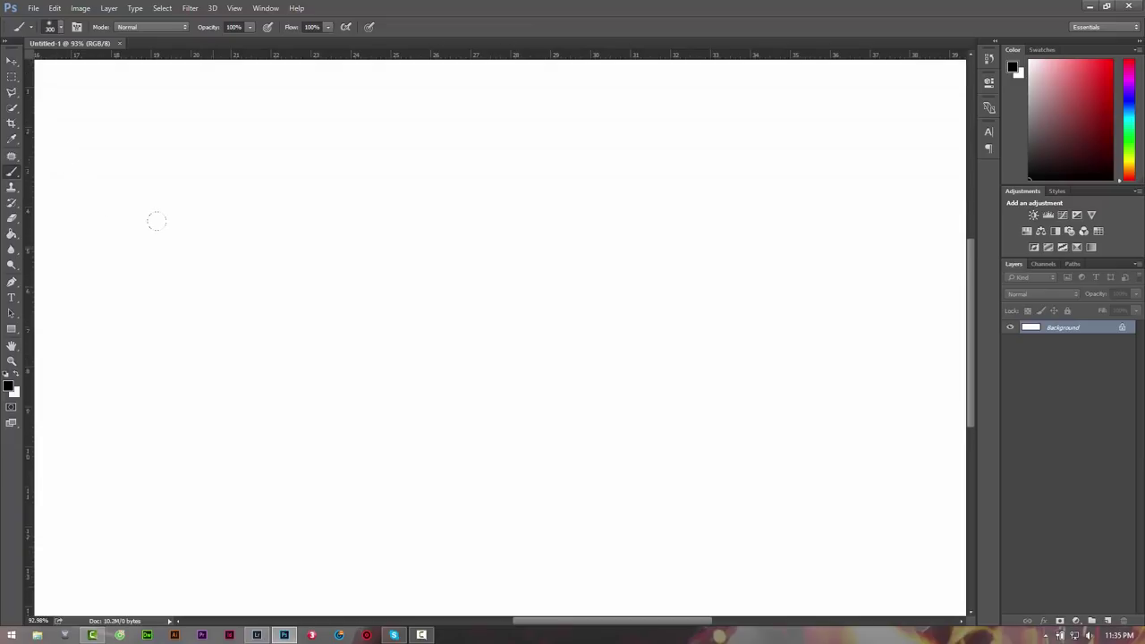
pyautogui.scroll(1, 293, 171)
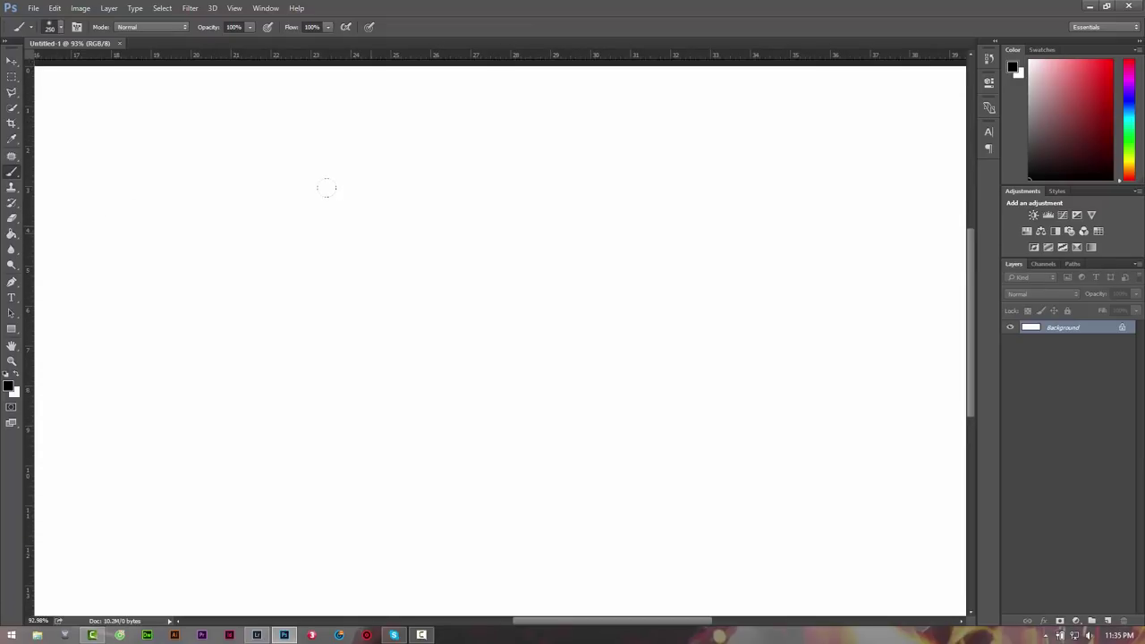
pyautogui.press('[')
pyautogui.moveTo(149, 406)
pyautogui.mouseDown()
pyautogui.moveTo(307, 357)
pyautogui.moveTo(404, 229)
pyautogui.moveTo(499, 281)
pyautogui.moveTo(541, 351)
pyautogui.moveTo(641, 384)
pyautogui.moveTo(715, 256)
pyautogui.moveTo(799, 232)
pyautogui.moveTo(906, 385)
pyautogui.moveTo(933, 392)
pyautogui.mouseUp()
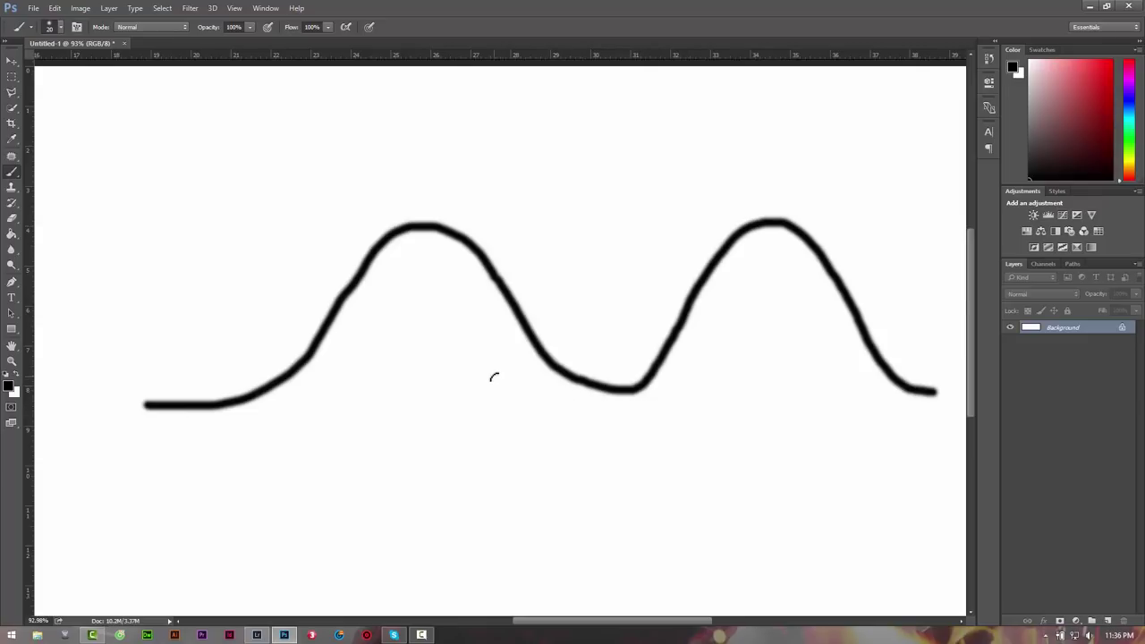
pyautogui.hotkey('ctrl', 'z')
pyautogui.moveTo(122, 378)
pyautogui.mouseDown()
pyautogui.moveTo(278, 312)
pyautogui.moveTo(358, 373)
pyautogui.moveTo(450, 299)
pyautogui.moveTo(552, 381)
pyautogui.moveTo(651, 295)
pyautogui.moveTo(736, 372)
pyautogui.moveTo(833, 279)
pyautogui.moveTo(935, 365)
pyautogui.mouseUp()
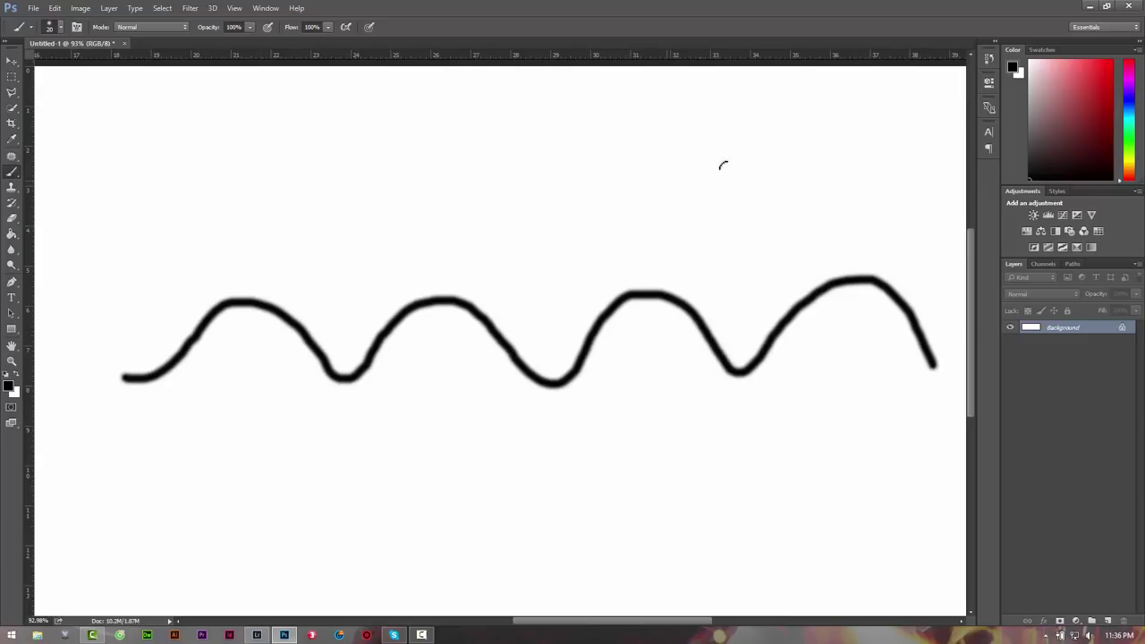
# Step: Draw an arrow pointing down at the wave and scribble across a wave peak
pyautogui.moveTo(836, 129); pyautogui.dragTo(574, 268)
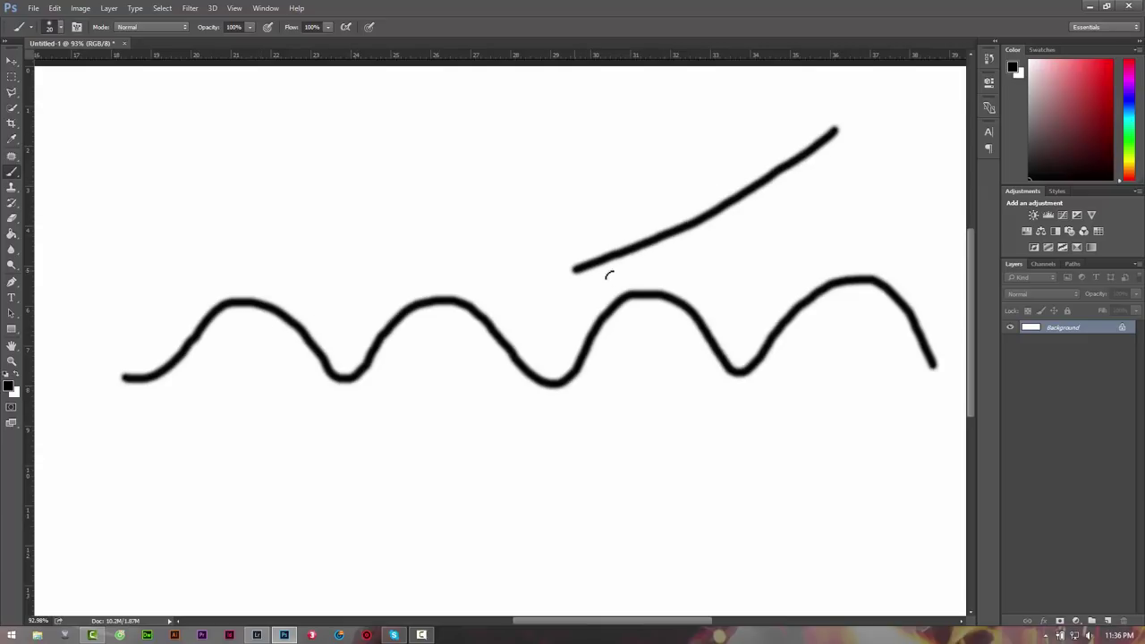
pyautogui.moveTo(602, 213); pyautogui.dragTo(619, 278)
pyautogui.moveTo(635, 220); pyautogui.dragTo(562, 285)
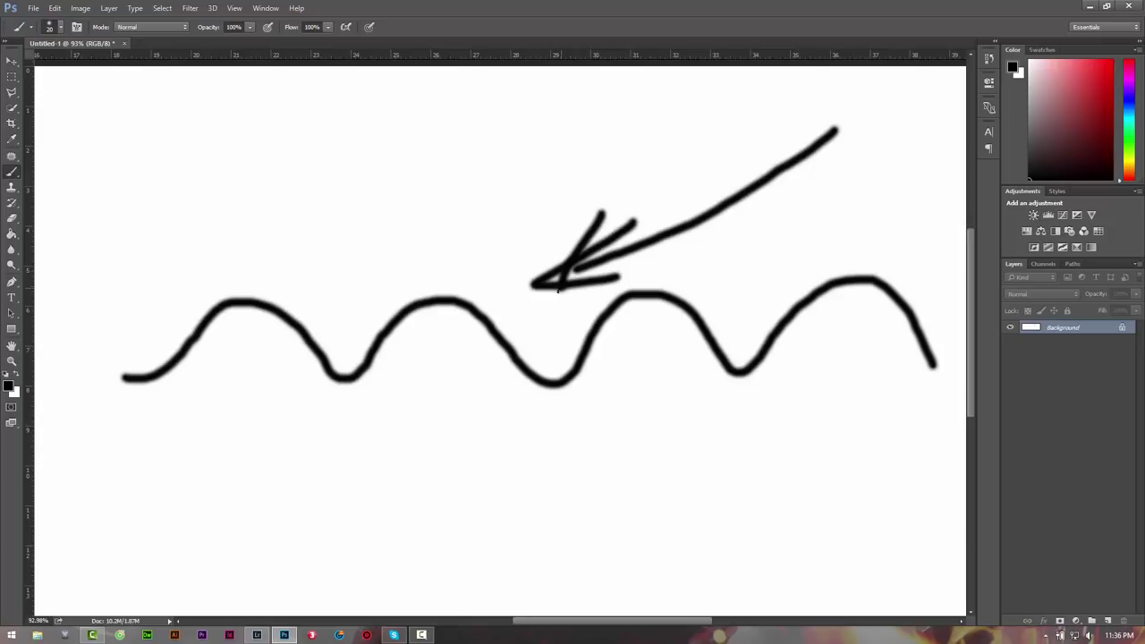
pyautogui.hotkey('ctrl', 'z')
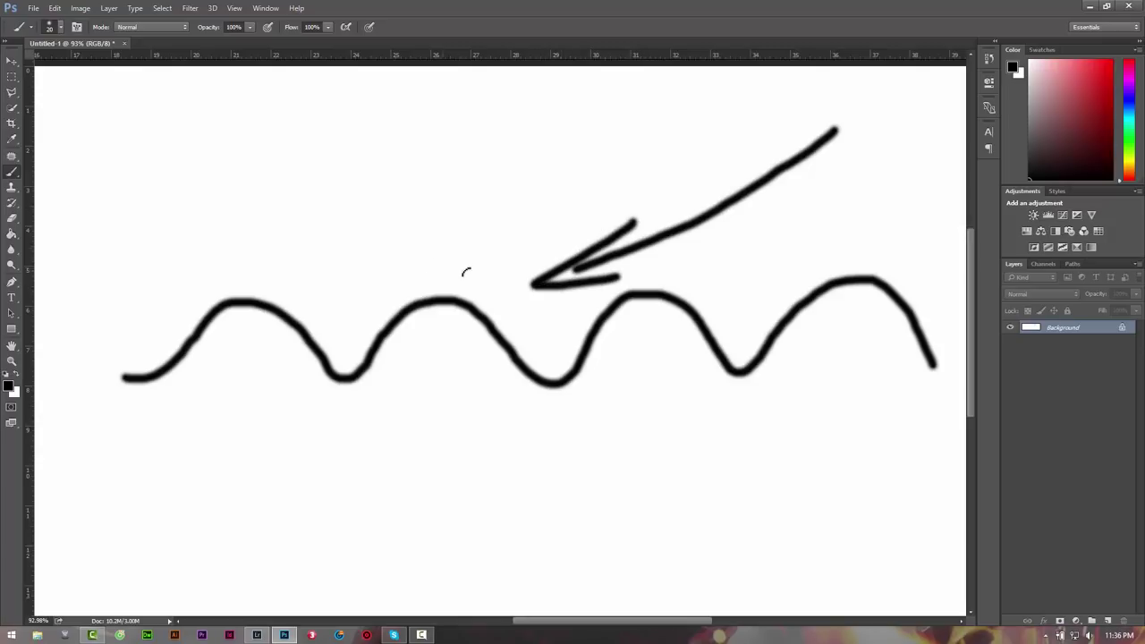
pyautogui.moveTo(462, 305)
pyautogui.mouseDown()
pyautogui.moveTo(530, 380)
pyautogui.moveTo(416, 298)
pyautogui.moveTo(506, 374)
pyautogui.moveTo(421, 302)
pyautogui.moveTo(380, 334)
pyautogui.mouseUp()
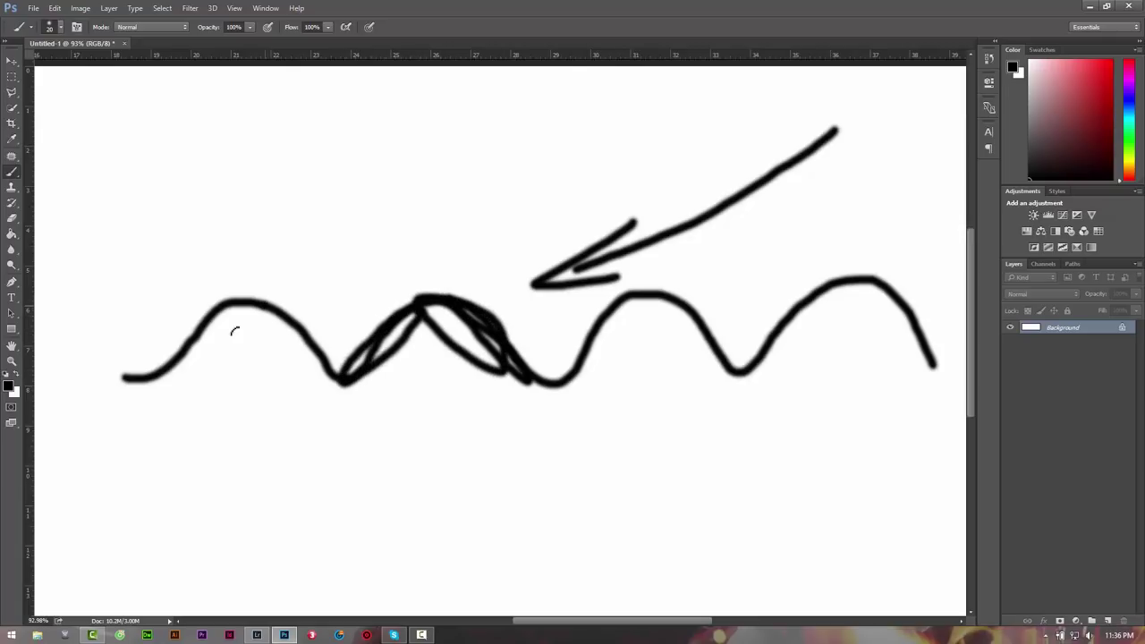
# Step: Scribble densely over the wave peaks and add a curve rising left of the wave
pyautogui.moveTo(230, 325)
pyautogui.mouseDown()
pyautogui.moveTo(303, 324)
pyautogui.moveTo(269, 335)
pyautogui.mouseUp()
pyautogui.moveTo(265, 294); pyautogui.dragTo(313, 384)
pyautogui.moveTo(201, 312); pyautogui.dragTo(175, 366)
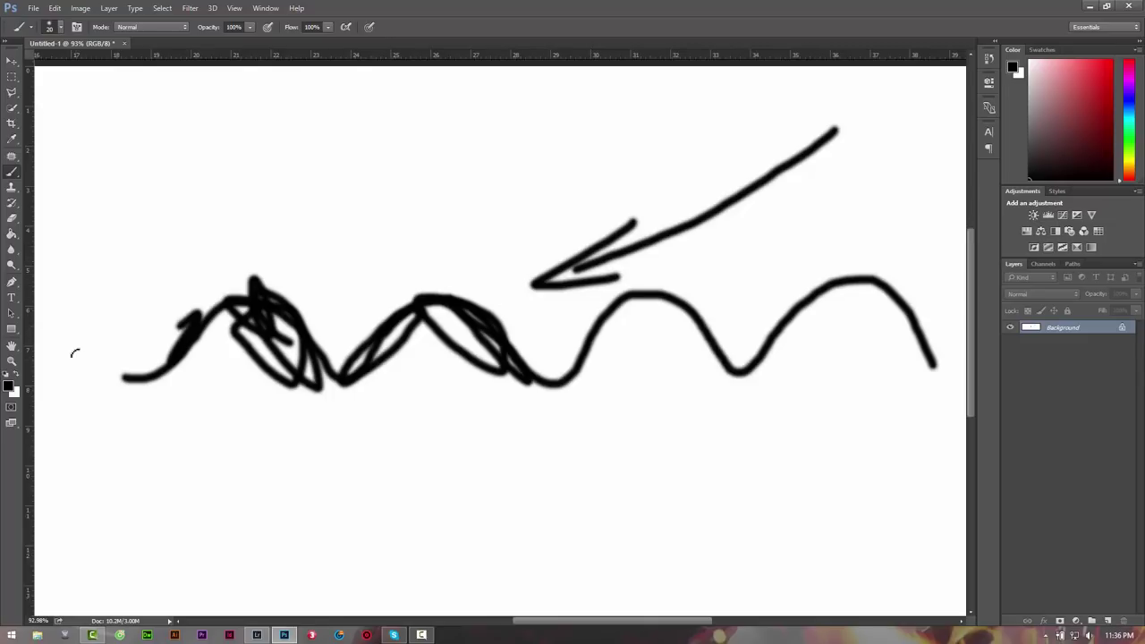
pyautogui.moveTo(63, 377)
pyautogui.mouseDown()
pyautogui.moveTo(201, 231)
pyautogui.moveTo(340, 380)
pyautogui.mouseUp()
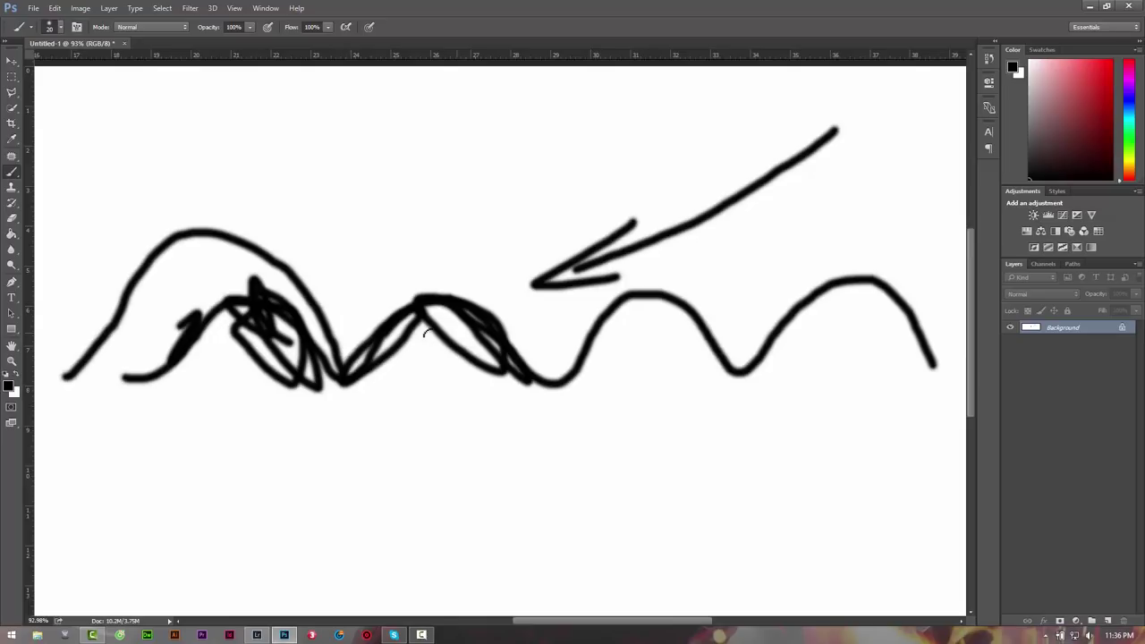
pyautogui.moveTo(427, 298)
pyautogui.mouseDown()
pyautogui.moveTo(480, 333)
pyautogui.moveTo(461, 302)
pyautogui.mouseUp()
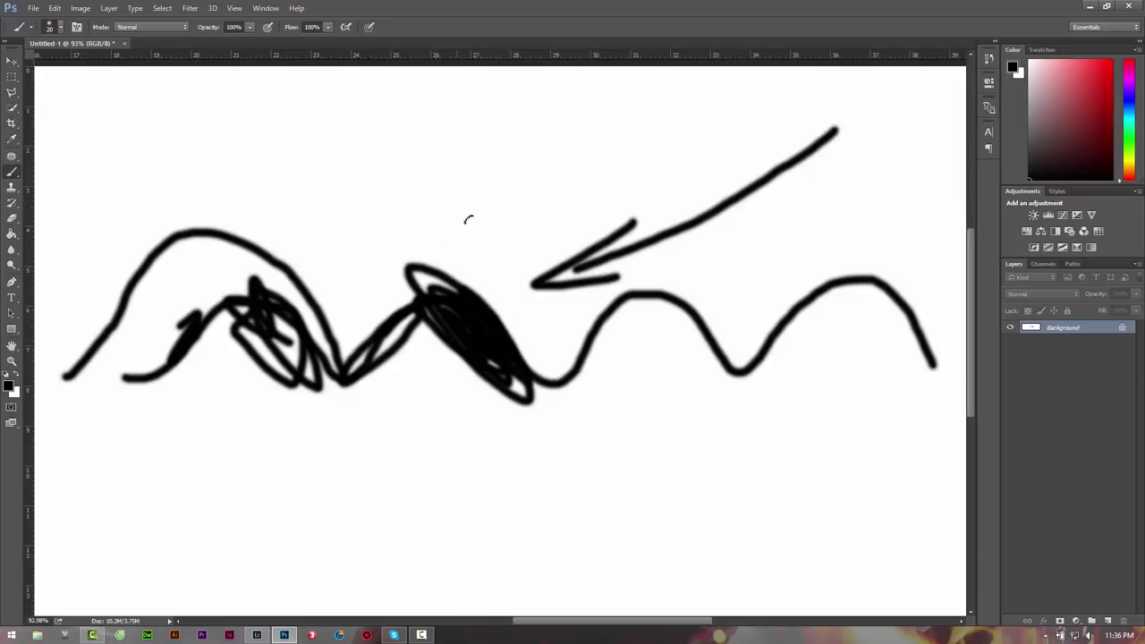
# Step: Add curved and hooked strokes and a small downward arrow above the wave
pyautogui.moveTo(483, 163)
pyautogui.mouseDown()
pyautogui.moveTo(492, 295)
pyautogui.moveTo(522, 270)
pyautogui.mouseUp()
pyautogui.moveTo(332, 212)
pyautogui.mouseDown()
pyautogui.moveTo(354, 306)
pyautogui.moveTo(382, 297)
pyautogui.mouseUp()
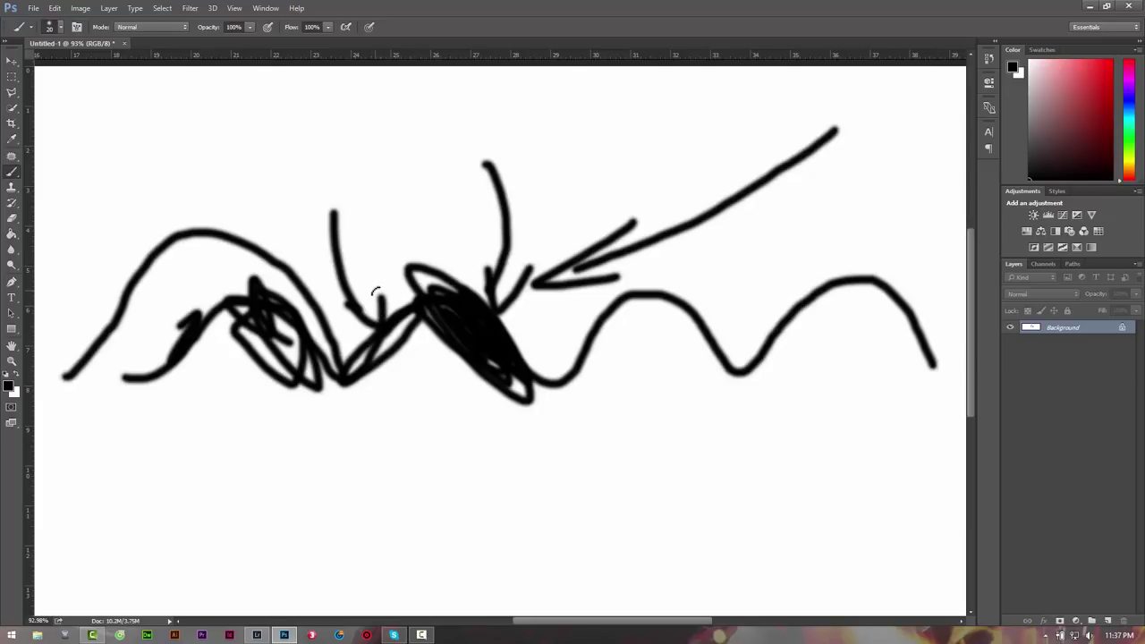
pyautogui.moveTo(376, 292)
pyautogui.mouseDown()
pyautogui.moveTo(373, 179)
pyautogui.moveTo(386, 143)
pyautogui.moveTo(396, 168)
pyautogui.mouseUp()
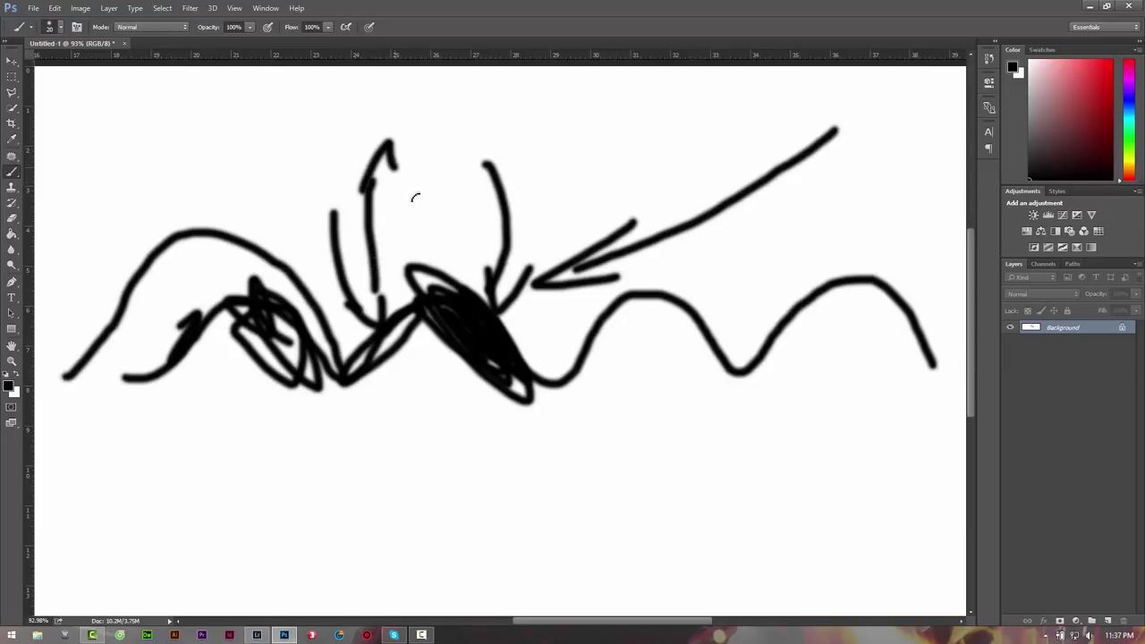
pyautogui.moveTo(529, 125)
pyautogui.mouseDown()
pyautogui.moveTo(545, 222)
pyautogui.moveTo(565, 184)
pyautogui.moveTo(544, 196)
pyautogui.moveTo(528, 184)
pyautogui.mouseUp()
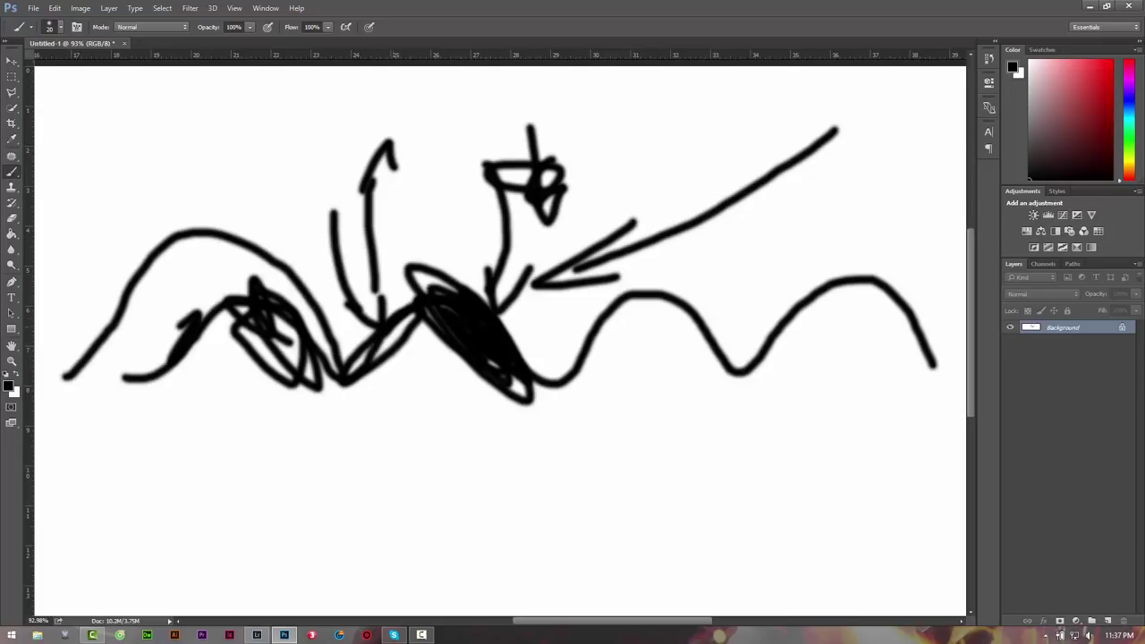
pyautogui.moveTo(414, 291); pyautogui.dragTo(407, 309)
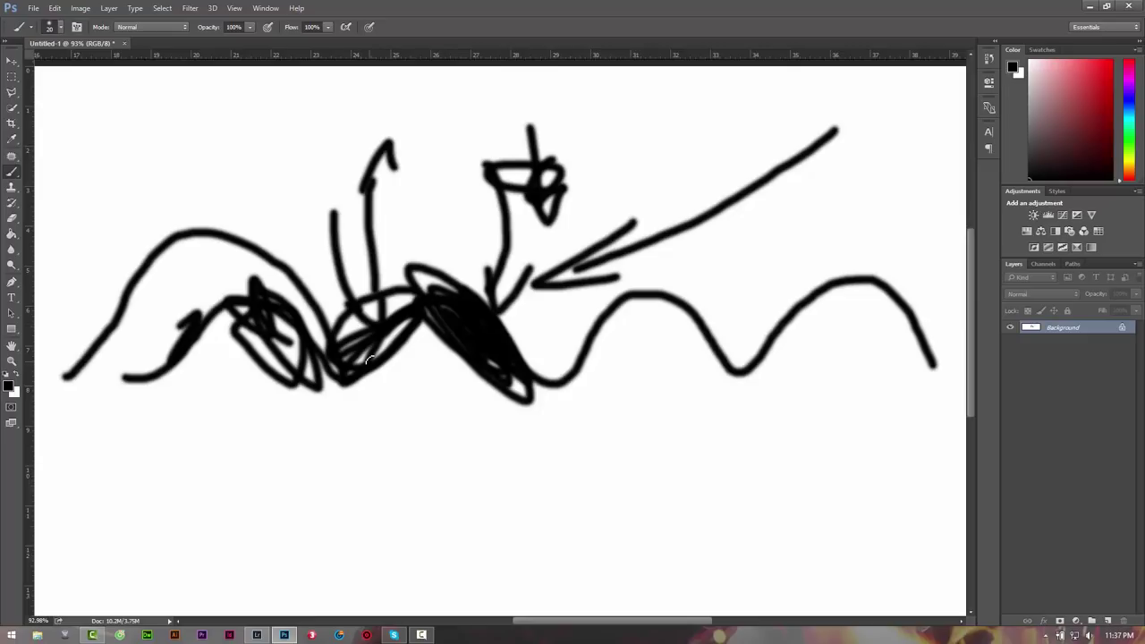
# Step: Glance at the Lightroom portrait, then add another rising stroke to the drawing
pyautogui.click(256, 634)
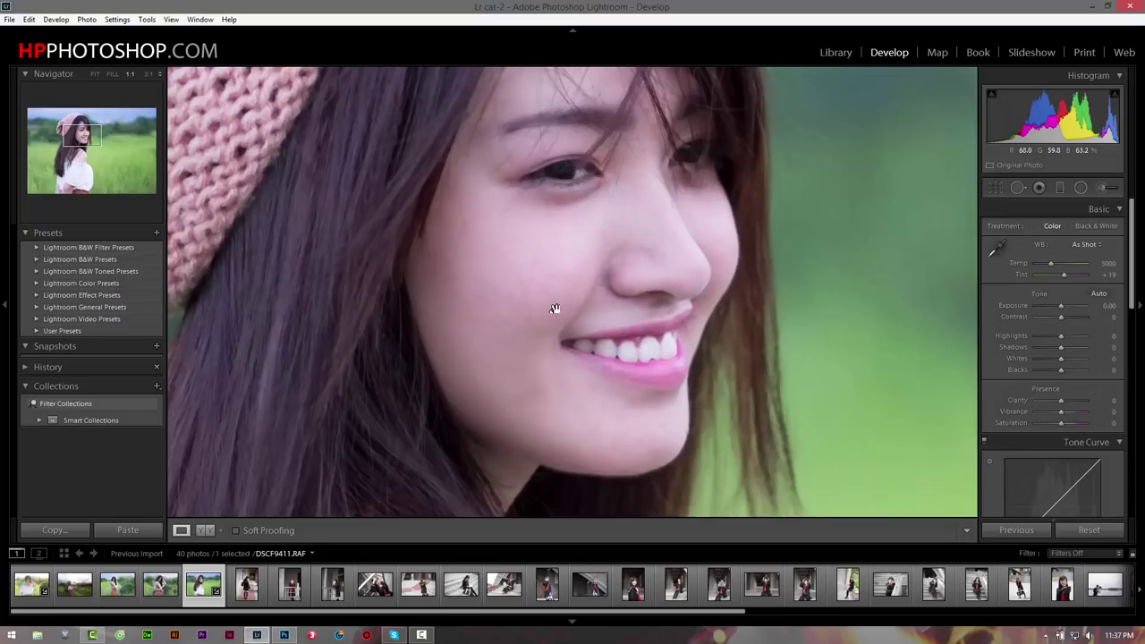
pyautogui.click(284, 634)
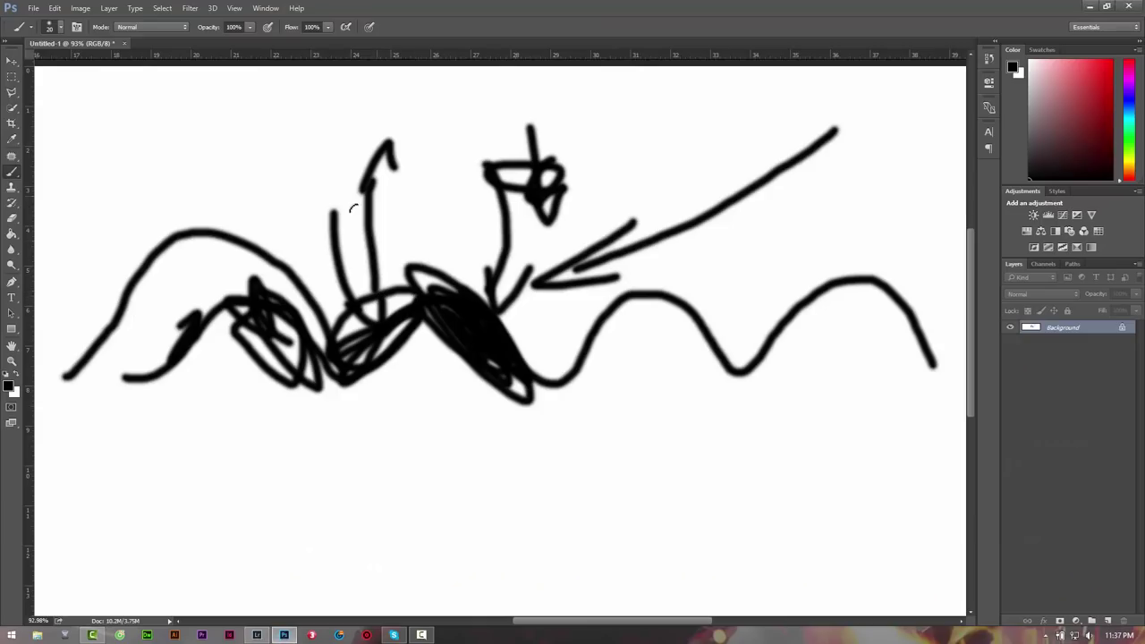
pyautogui.moveTo(354, 208); pyautogui.dragTo(413, 212)
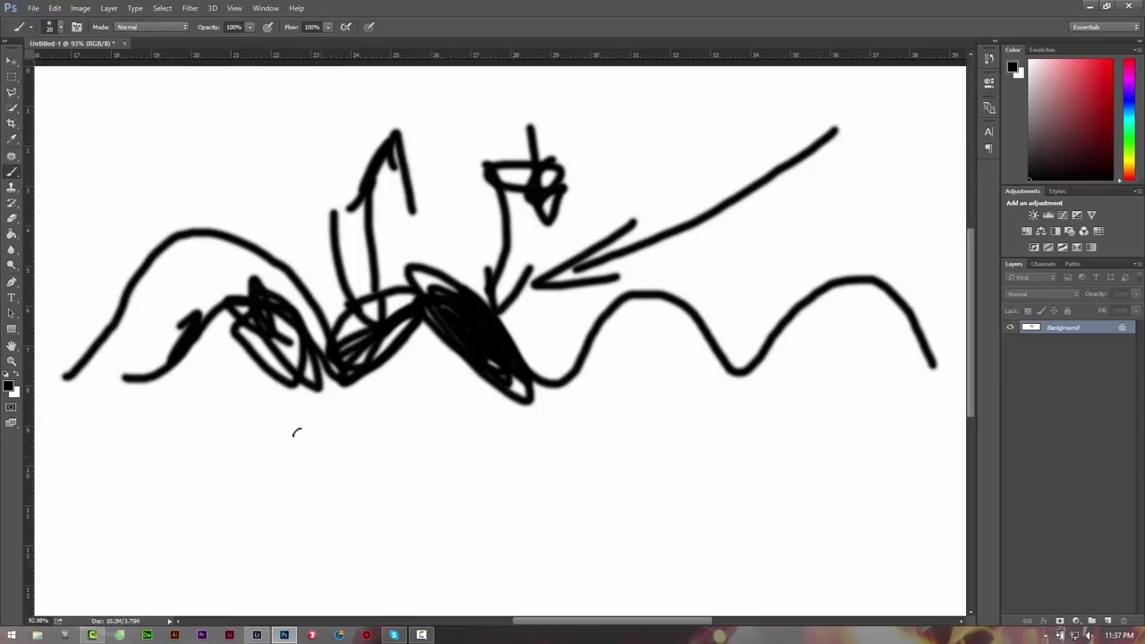
# Step: Handwrite a word ending in 't' below the drawing and scribble over the middle oval
pyautogui.moveTo(279, 451); pyautogui.dragTo(235, 438)
pyautogui.moveTo(211, 496)
pyautogui.mouseDown()
pyautogui.moveTo(420, 483)
pyautogui.moveTo(404, 536)
pyautogui.moveTo(402, 485)
pyautogui.moveTo(496, 524)
pyautogui.moveTo(530, 487)
pyautogui.mouseUp()
pyautogui.moveTo(556, 412); pyautogui.dragTo(563, 506)
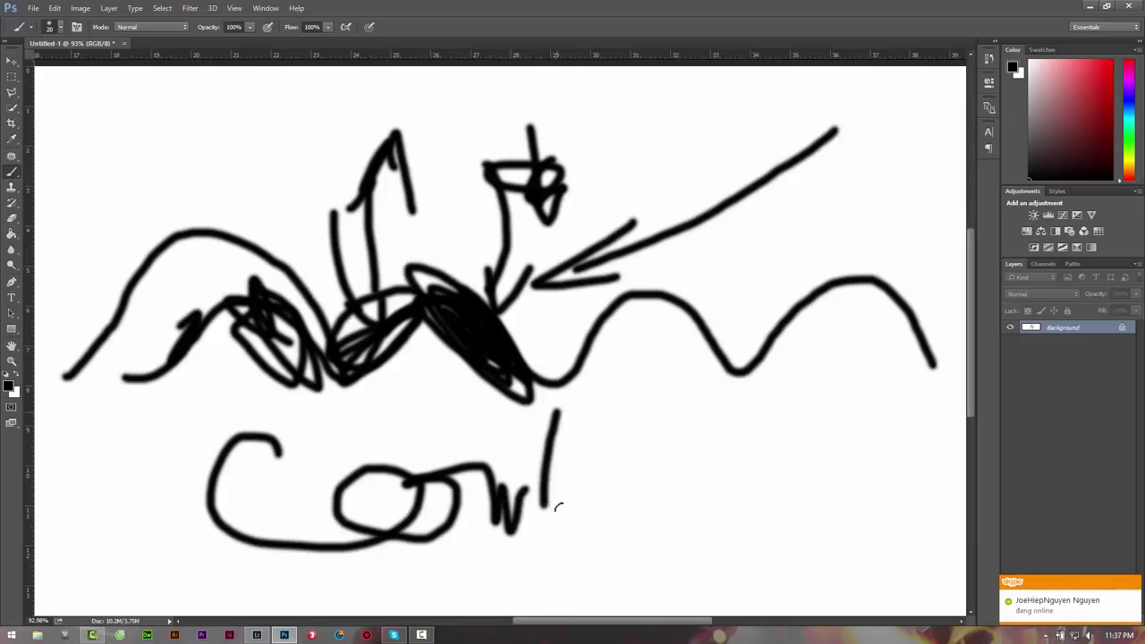
pyautogui.moveTo(505, 454); pyautogui.dragTo(578, 454)
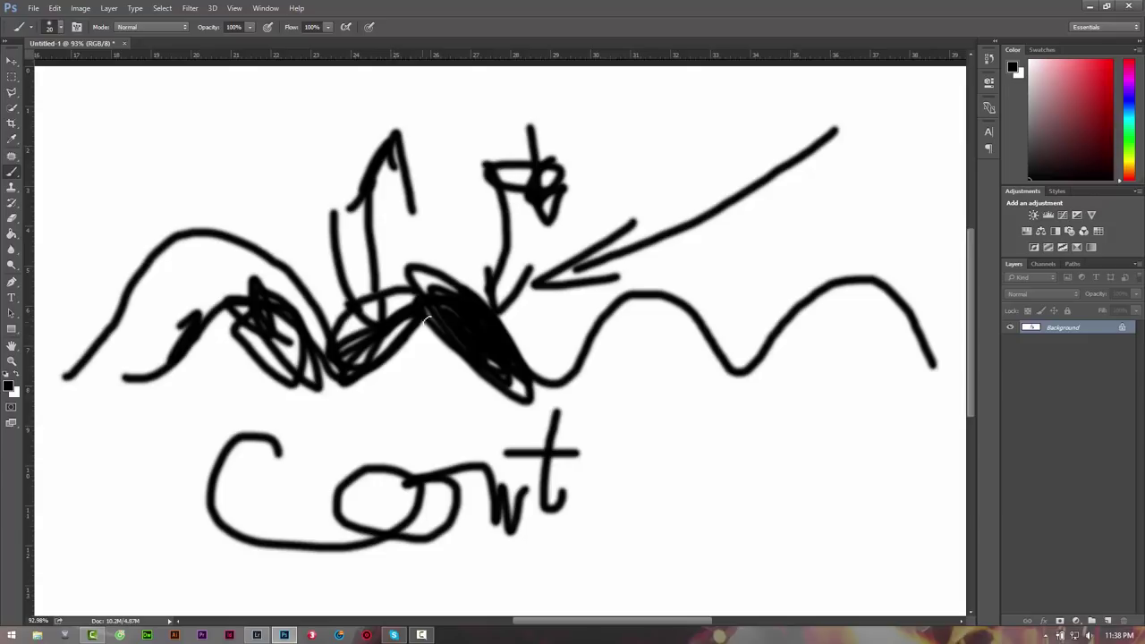
pyautogui.moveTo(427, 319); pyautogui.dragTo(430, 332)
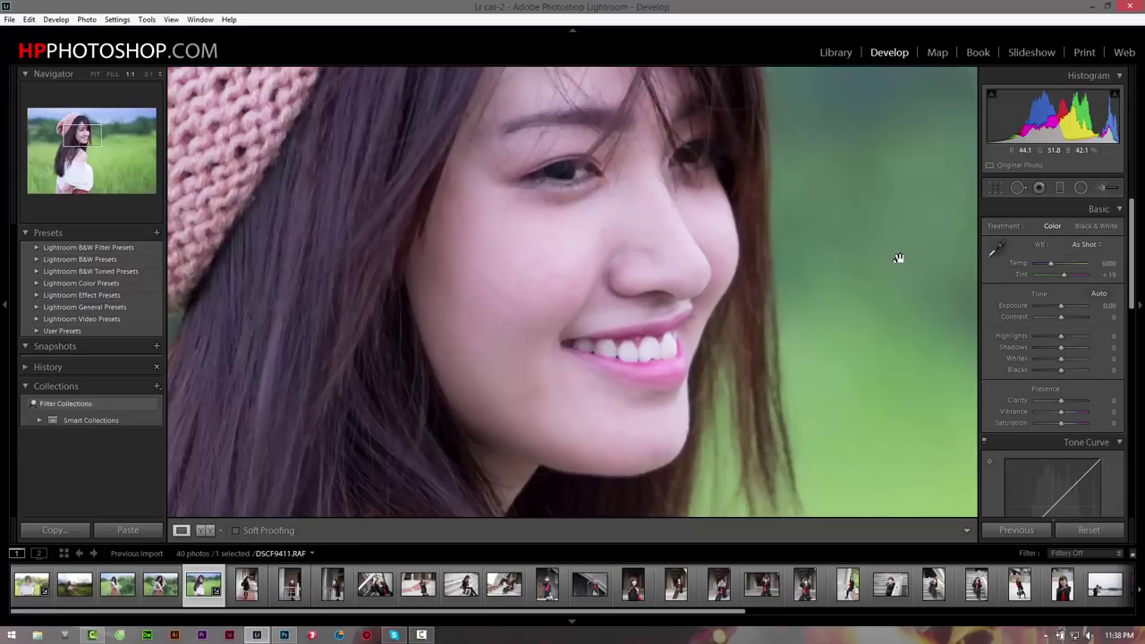
# Step: Hide the side panel and filmstrip and set up an Adjustment Brush with Contrast -86
pyautogui.click(4, 304)
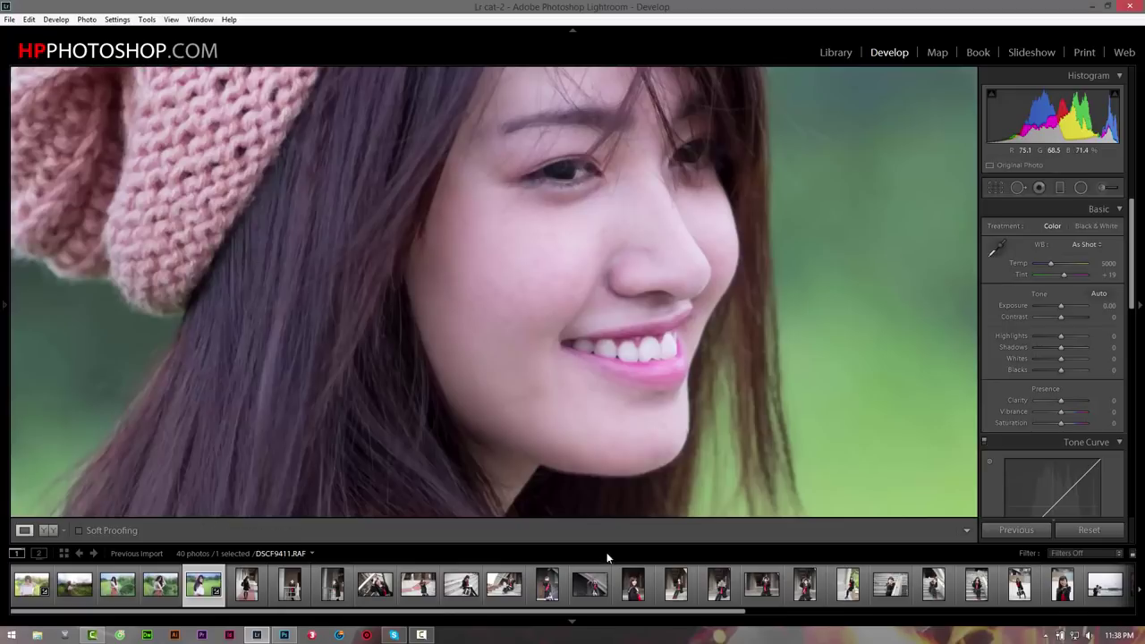
pyautogui.click(573, 620)
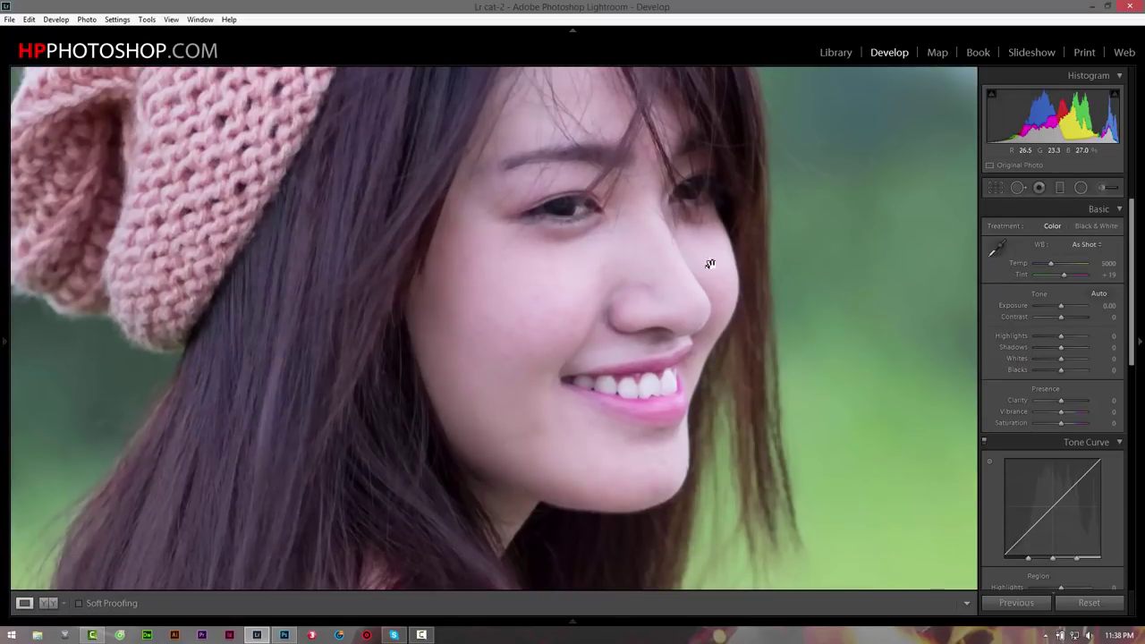
pyautogui.click(1106, 188)
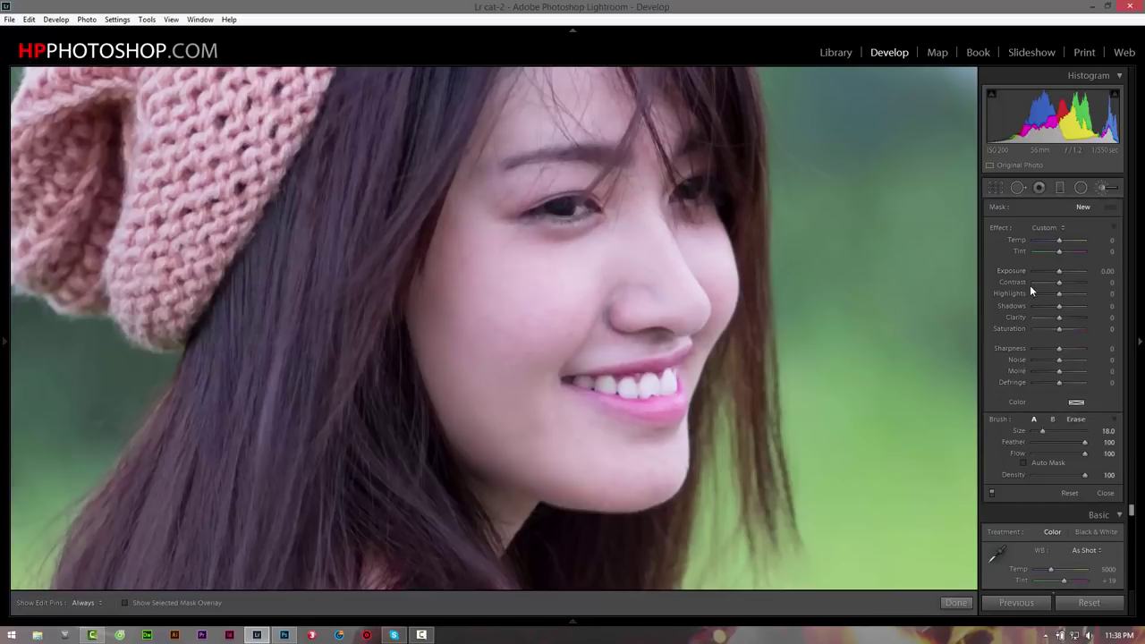
pyautogui.moveTo(1030, 285); pyautogui.dragTo(1038, 286)
pyautogui.scroll(-5, 446, 260)
# Step: Paint the low-contrast adjustment along the cheek edge and lower cheek
pyautogui.press('h')
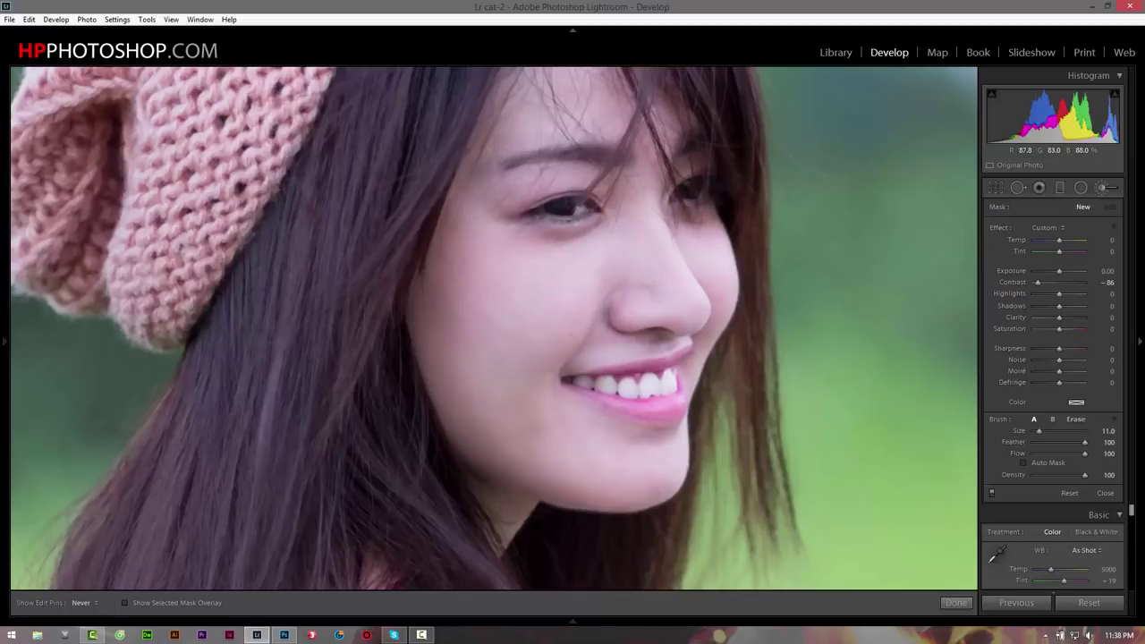
pyautogui.moveTo(443, 304); pyautogui.dragTo(465, 407)
pyautogui.moveTo(517, 437); pyautogui.dragTo(539, 426)
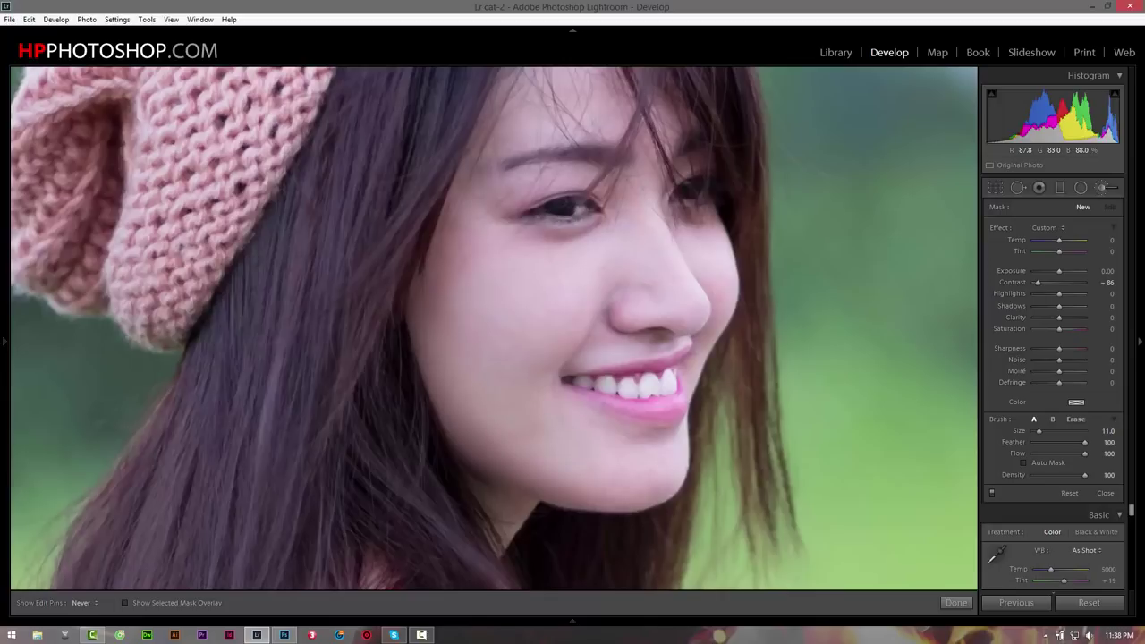
# Step: Select the cheek adjustment pin and set Exposure to 0.57 and Highlights to 31
pyautogui.press('h')
pyautogui.click(563, 285)
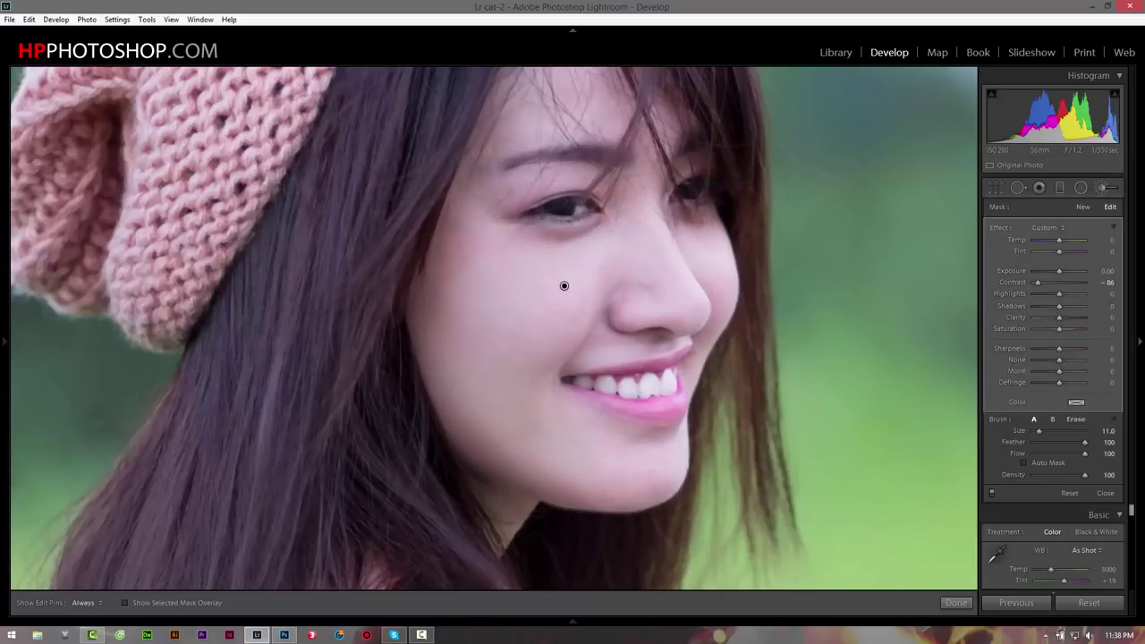
pyautogui.moveTo(1059, 270); pyautogui.dragTo(1063, 270)
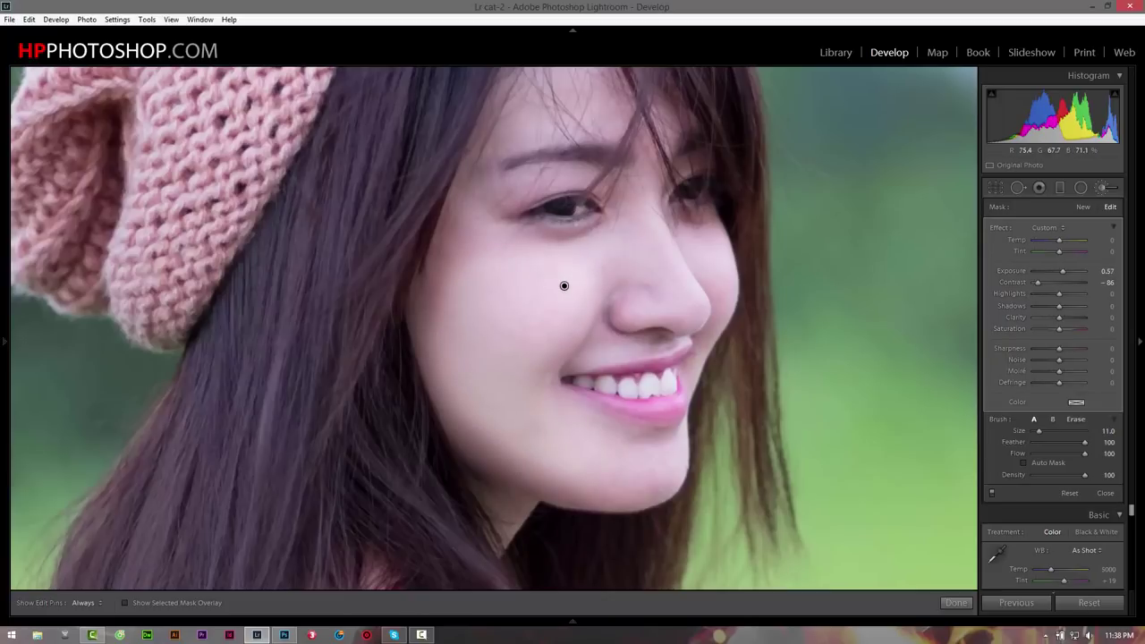
pyautogui.moveTo(1059, 329); pyautogui.dragTo(1060, 328)
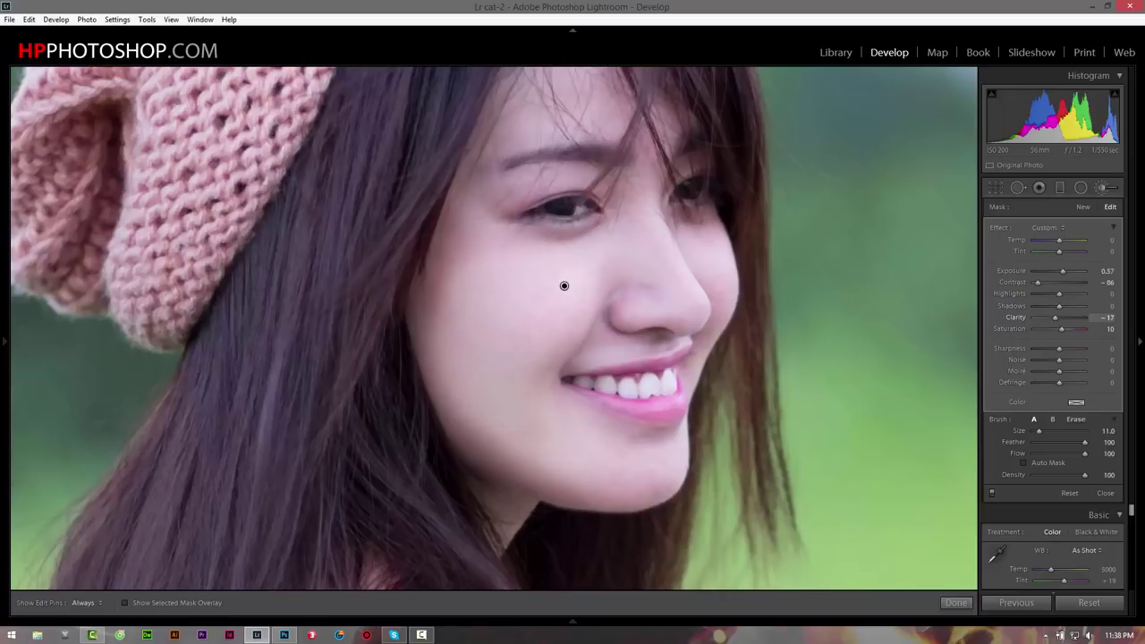
pyautogui.write('19')
pyautogui.write('40')
pyautogui.press('Return')
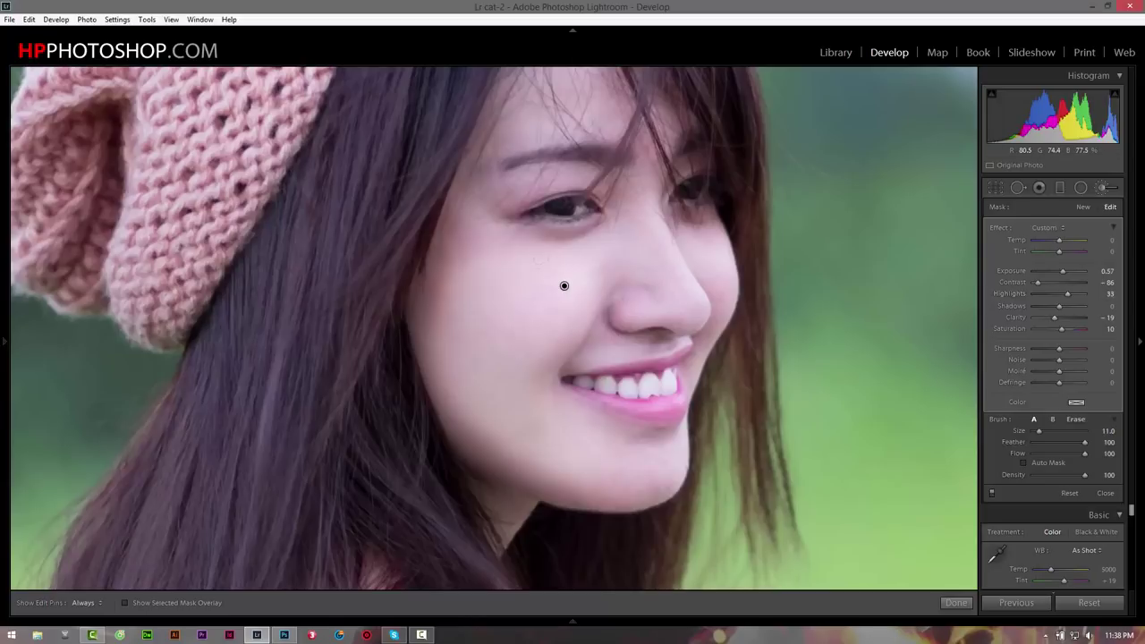
pyautogui.press('Tab')
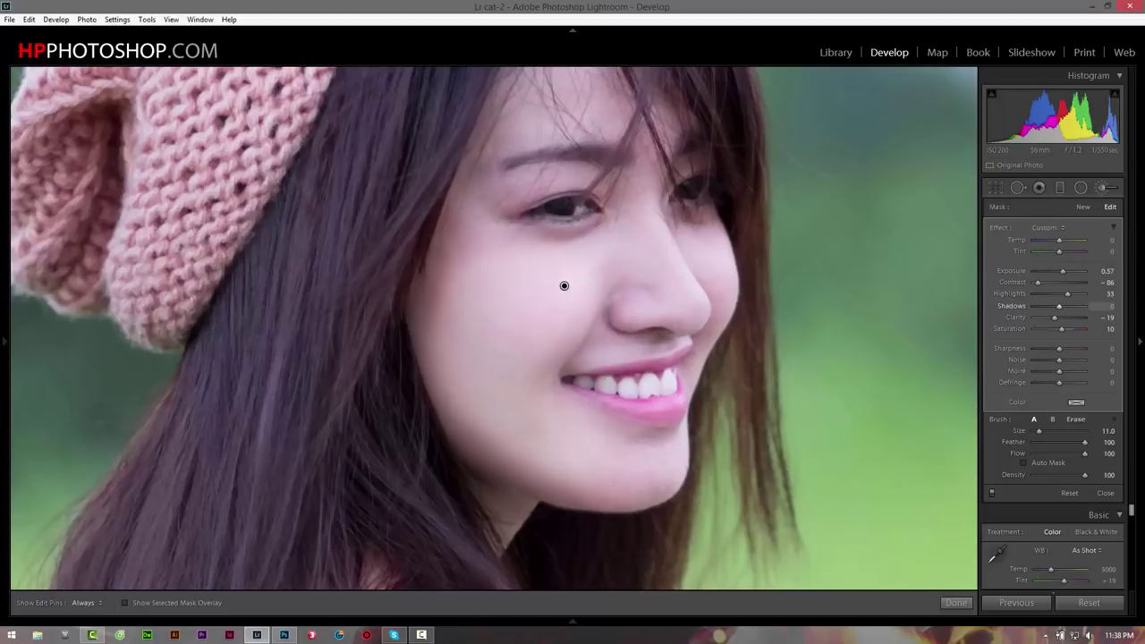
pyautogui.press('Return')
# Step: Set Shadows -31, Clarity -19, Saturation 14, Sharpness -14 and Noise -21, then inspect the skin
pyautogui.moveTo(1059, 305); pyautogui.dragTo(1047, 306)
pyautogui.press('Tab')
pyautogui.press('Tab')
pyautogui.press('Tab')
pyautogui.press('Return')
pyautogui.press('Tab')
pyautogui.press('Tab')
pyautogui.press('Return')
pyautogui.write('-21')
pyautogui.press('Tab')
pyautogui.write('-26-21')
pyautogui.press('Return')
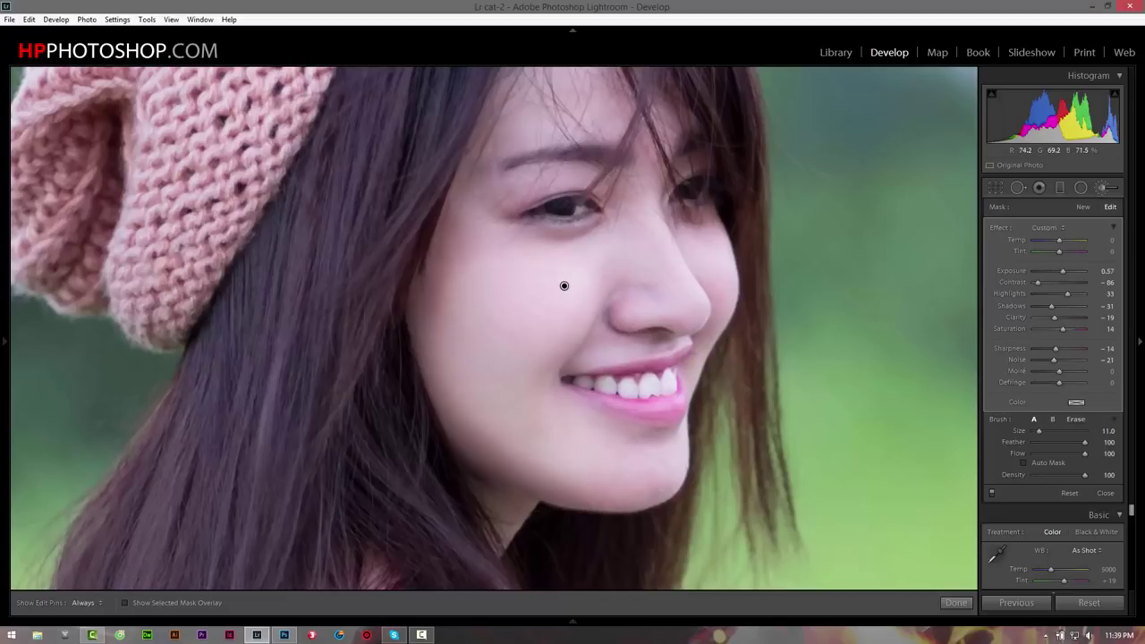
pyautogui.press('h')
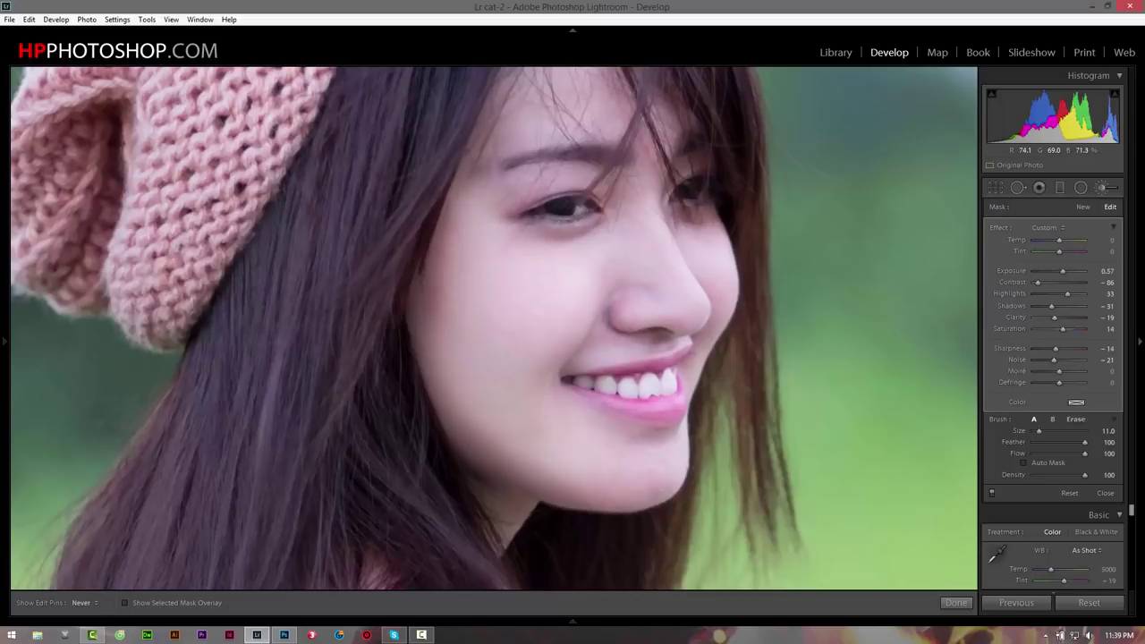
pyautogui.press('h')
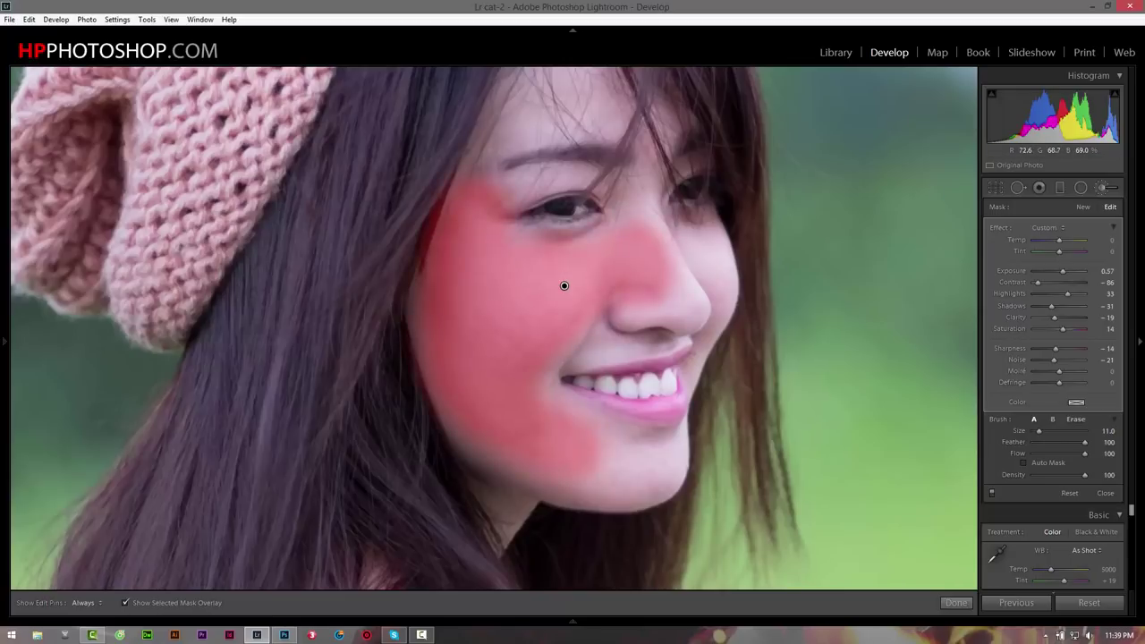
# Step: Extend the softening mask over the lower cheek, chin, nose and brow with a smaller brush
pyautogui.press('h')
pyautogui.moveTo(564, 286); pyautogui.dragTo(626, 465)
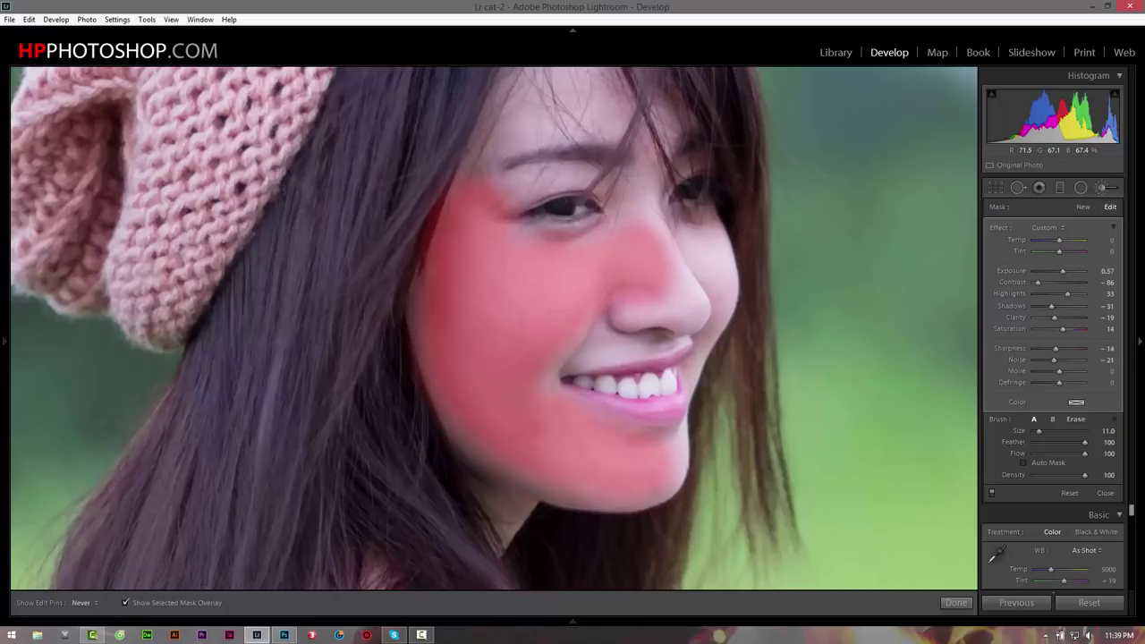
pyautogui.press('h')
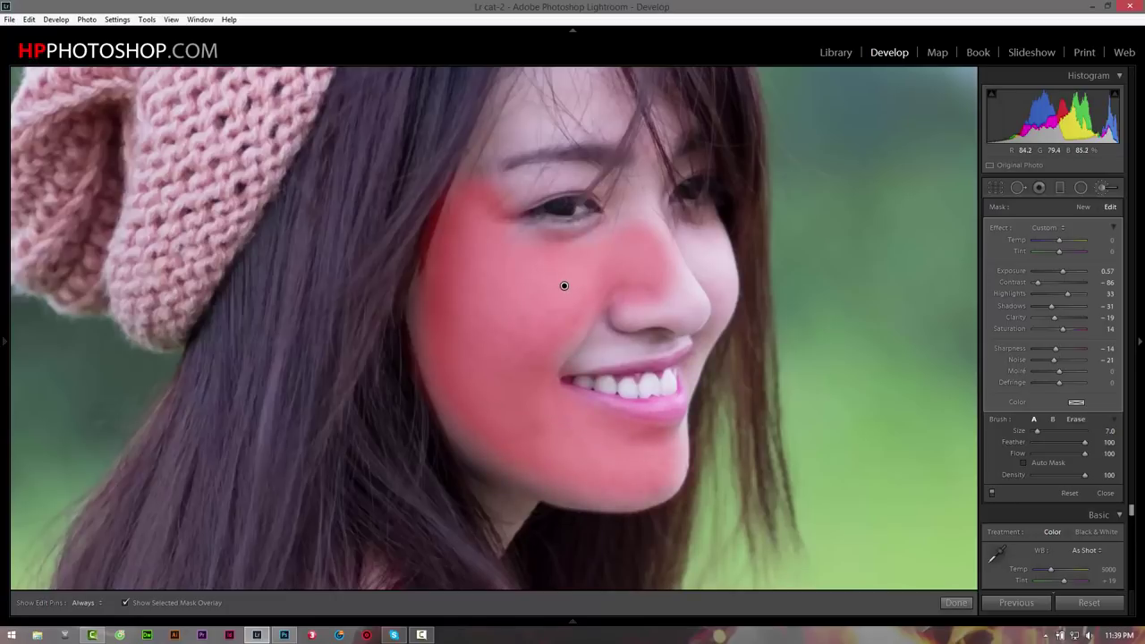
pyautogui.press('[')
pyautogui.press('h')
pyautogui.moveTo(689, 318)
pyautogui.mouseDown()
pyautogui.moveTo(671, 277)
pyautogui.moveTo(629, 314)
pyautogui.mouseUp()
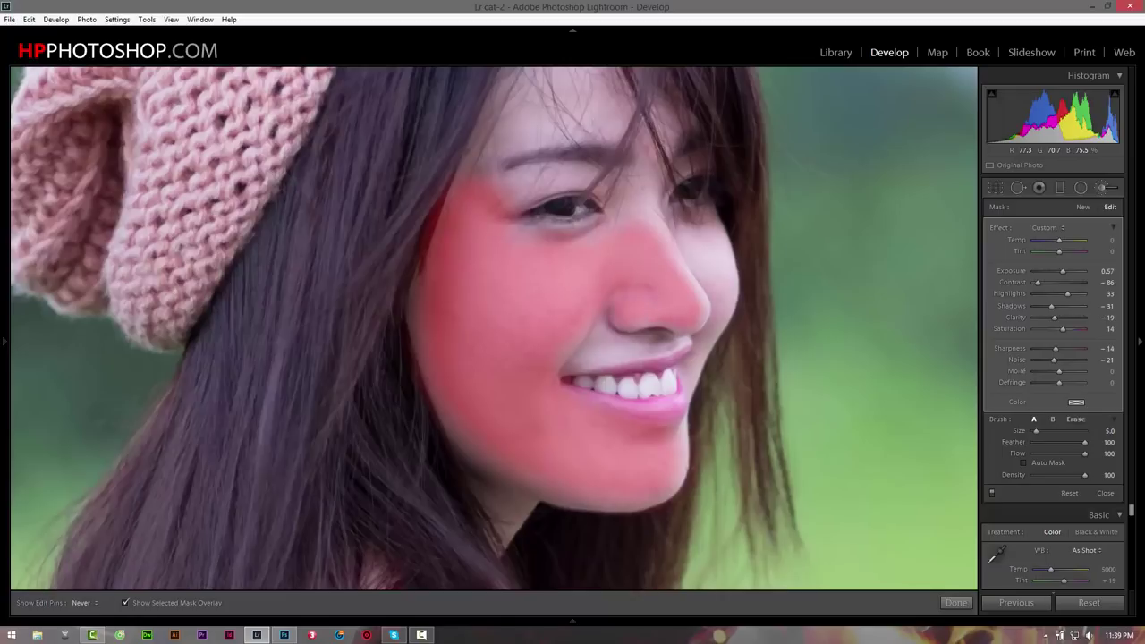
pyautogui.moveTo(639, 228)
pyautogui.mouseDown()
pyautogui.moveTo(501, 179)
pyautogui.moveTo(474, 134)
pyautogui.moveTo(541, 76)
pyautogui.moveTo(496, 165)
pyautogui.moveTo(648, 130)
pyautogui.moveTo(555, 76)
pyautogui.moveTo(515, 78)
pyautogui.moveTo(626, 81)
pyautogui.mouseUp()
# Step: Cover the hairline, right cheek, upper lip, jawline and chin with the mask
pyautogui.moveTo(637, 145)
pyautogui.mouseDown()
pyautogui.moveTo(680, 272)
pyautogui.moveTo(724, 297)
pyautogui.mouseUp()
pyautogui.moveTo(711, 255)
pyautogui.mouseDown()
pyautogui.moveTo(676, 231)
pyautogui.moveTo(715, 241)
pyautogui.moveTo(722, 309)
pyautogui.moveTo(685, 383)
pyautogui.mouseUp()
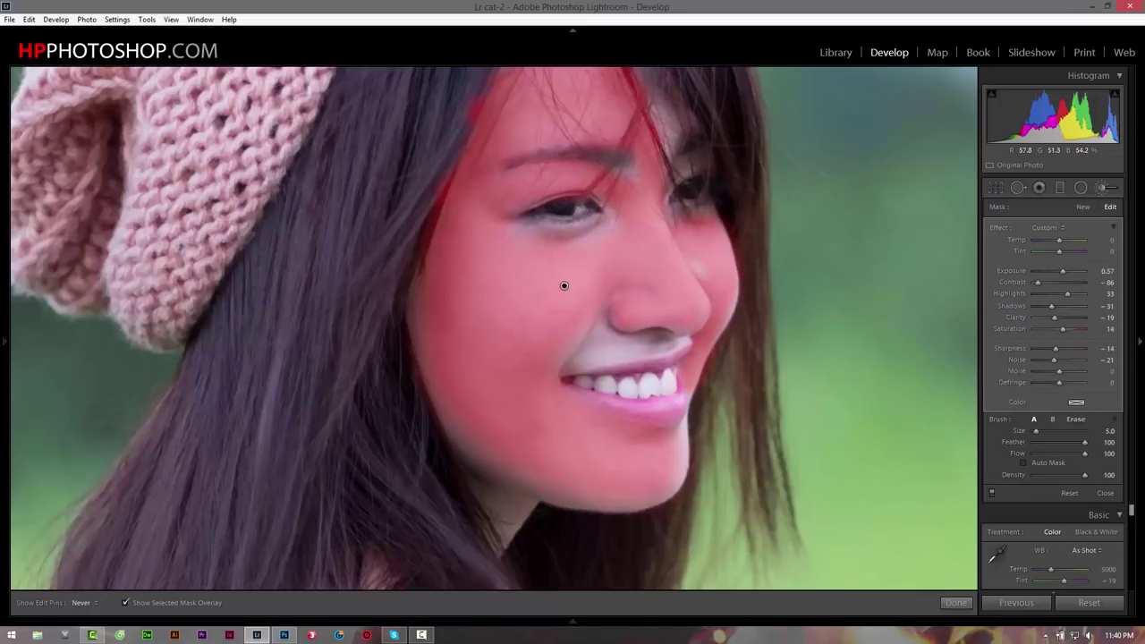
pyautogui.moveTo(649, 349)
pyautogui.mouseDown()
pyautogui.moveTo(572, 357)
pyautogui.moveTo(670, 354)
pyautogui.moveTo(591, 317)
pyautogui.mouseUp()
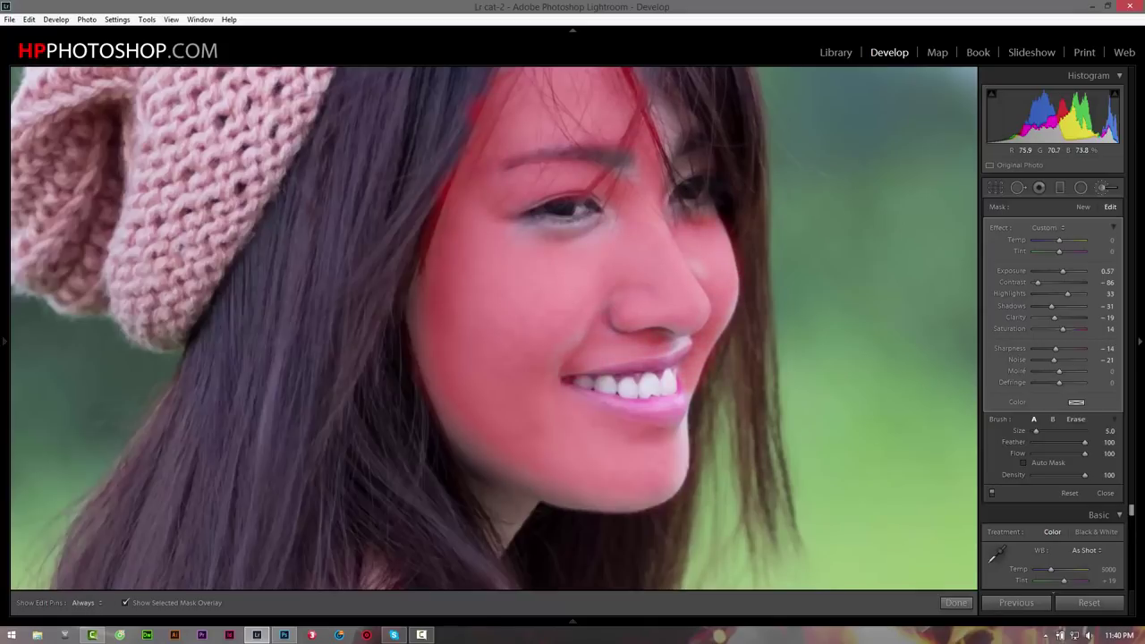
pyautogui.press('h')
pyautogui.press('h')
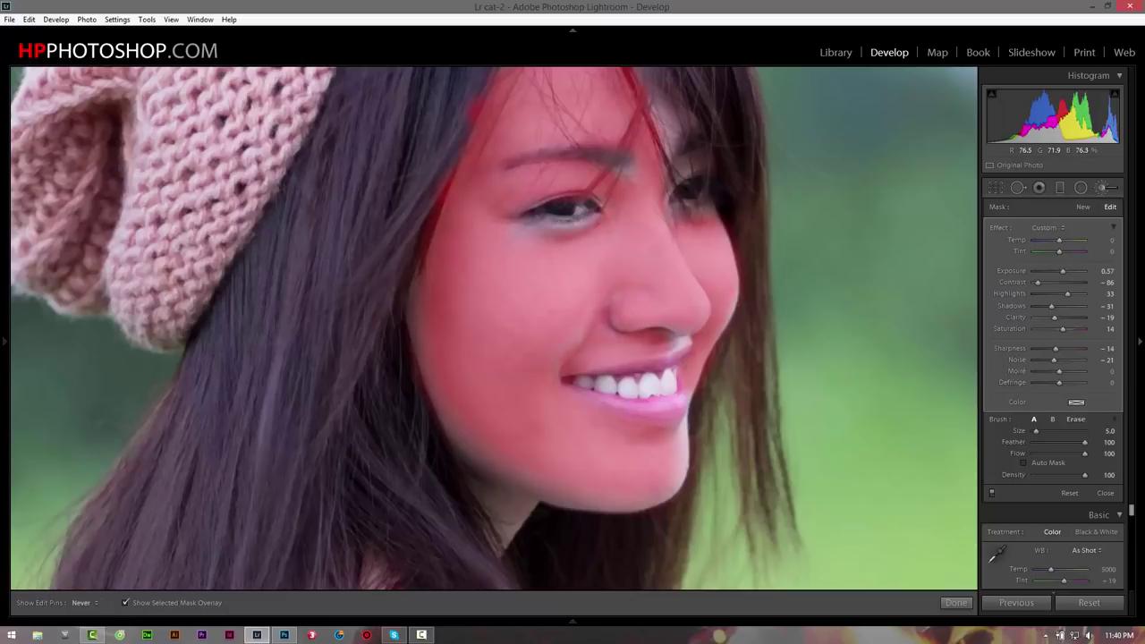
pyautogui.press('h')
pyautogui.press('h')
pyautogui.moveTo(684, 420)
pyautogui.mouseDown()
pyautogui.moveTo(677, 479)
pyautogui.moveTo(626, 501)
pyautogui.moveTo(536, 493)
pyautogui.moveTo(426, 398)
pyautogui.mouseUp()
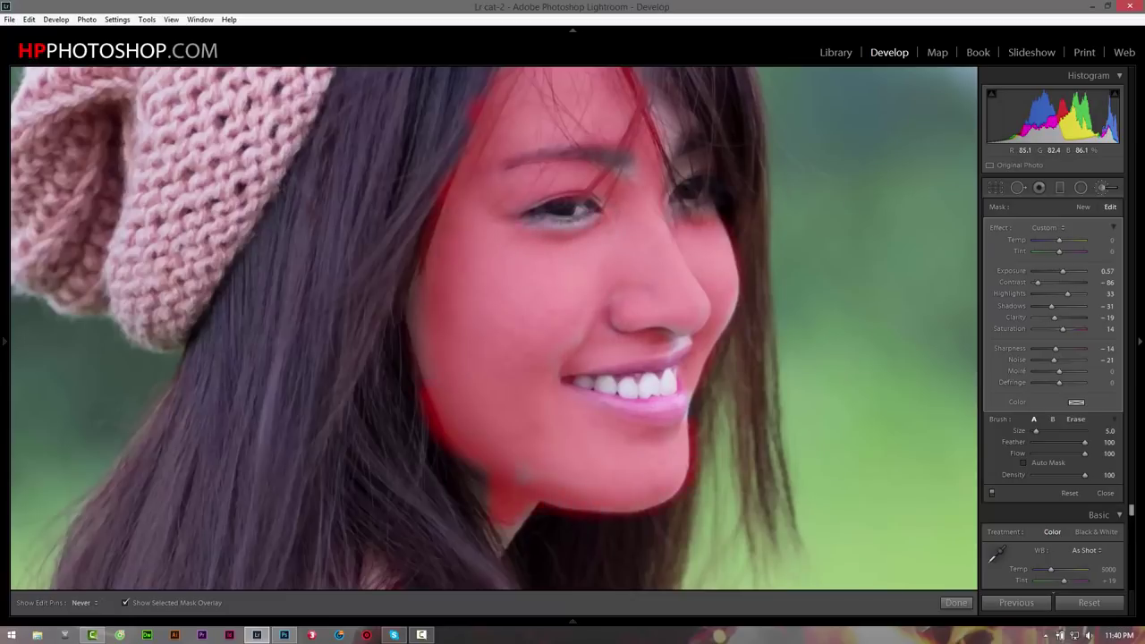
pyautogui.press('h')
pyautogui.press('alt')
pyautogui.press('h')
pyautogui.press('h')
pyautogui.press('h')
pyautogui.press('h')
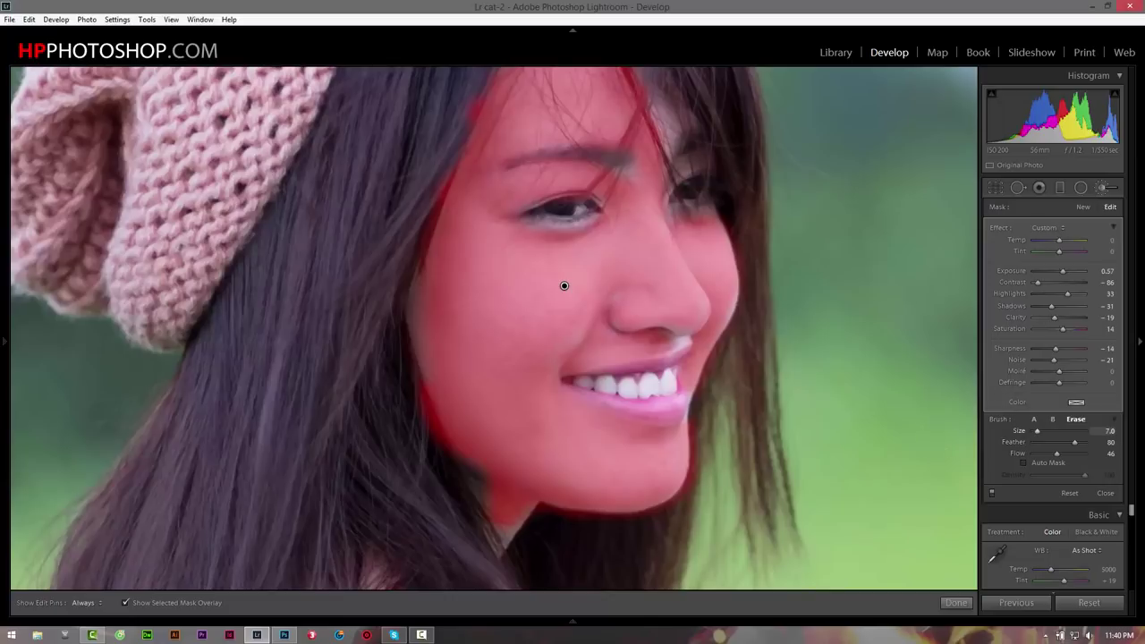
# Step: Give the Erase brush Feather 43 and Flow 94, then return to painting with brush A
pyautogui.moveTo(1013, 442); pyautogui.dragTo(940, 438)
pyautogui.press('h')
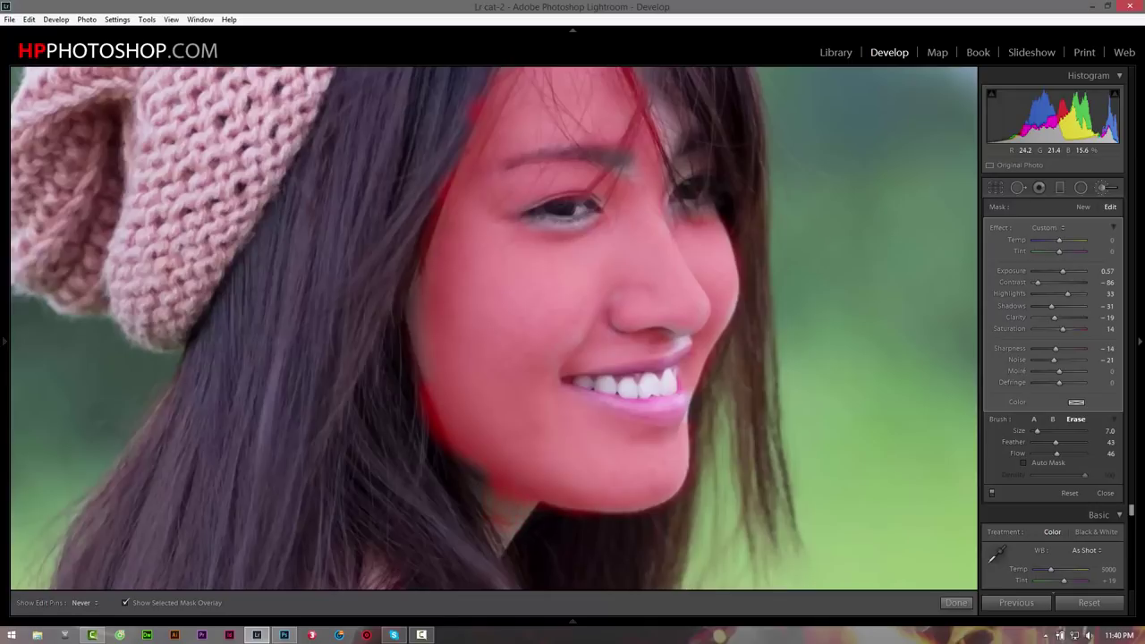
pyautogui.press('h')
pyautogui.moveTo(1056, 453); pyautogui.dragTo(1047, 454)
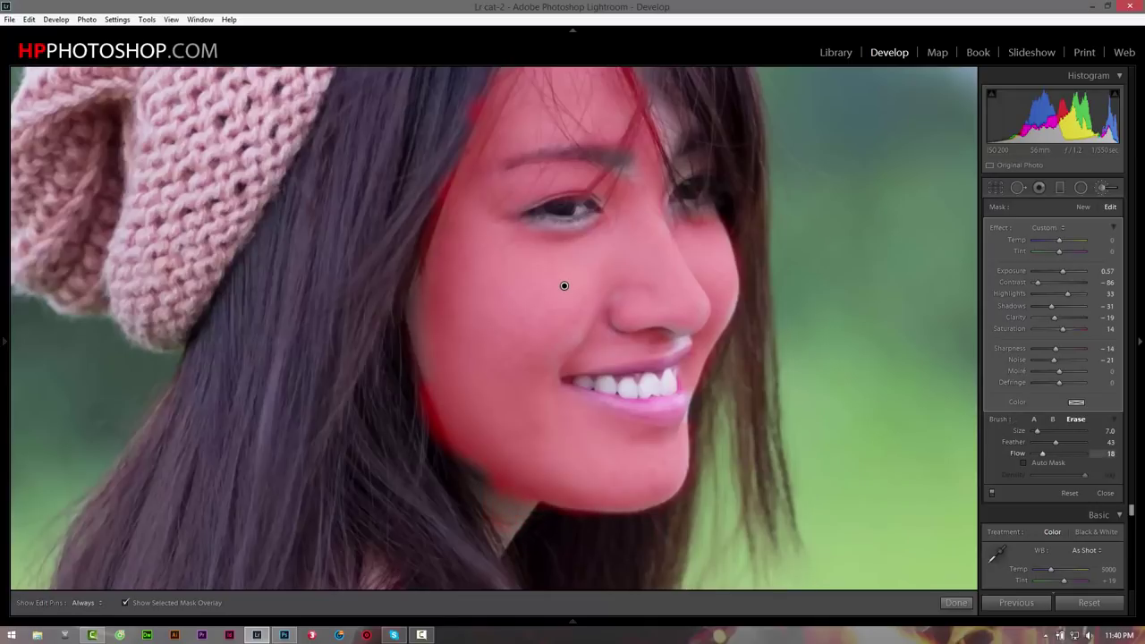
pyautogui.press('h')
pyautogui.press('h')
pyautogui.press('9')
pyautogui.press('4')
pyautogui.press('h')
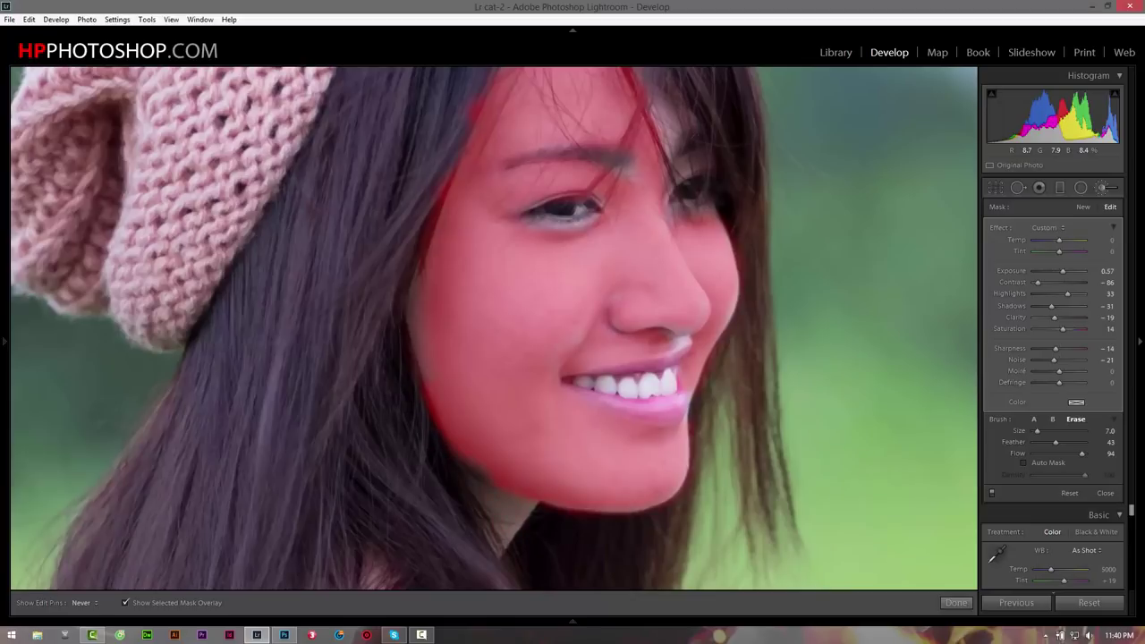
pyautogui.press('h')
pyautogui.press('h')
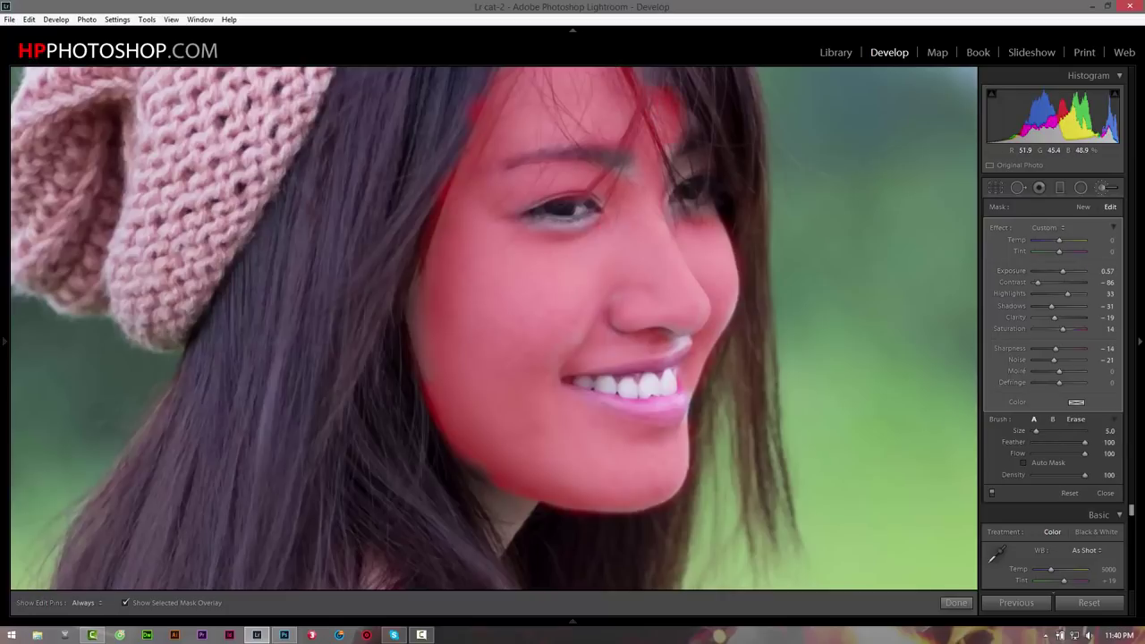
pyautogui.press('h')
# Step: Hide the mask overlay, compare Before/After, and switch to Spot Removal in Heal mode
pyautogui.press('o')
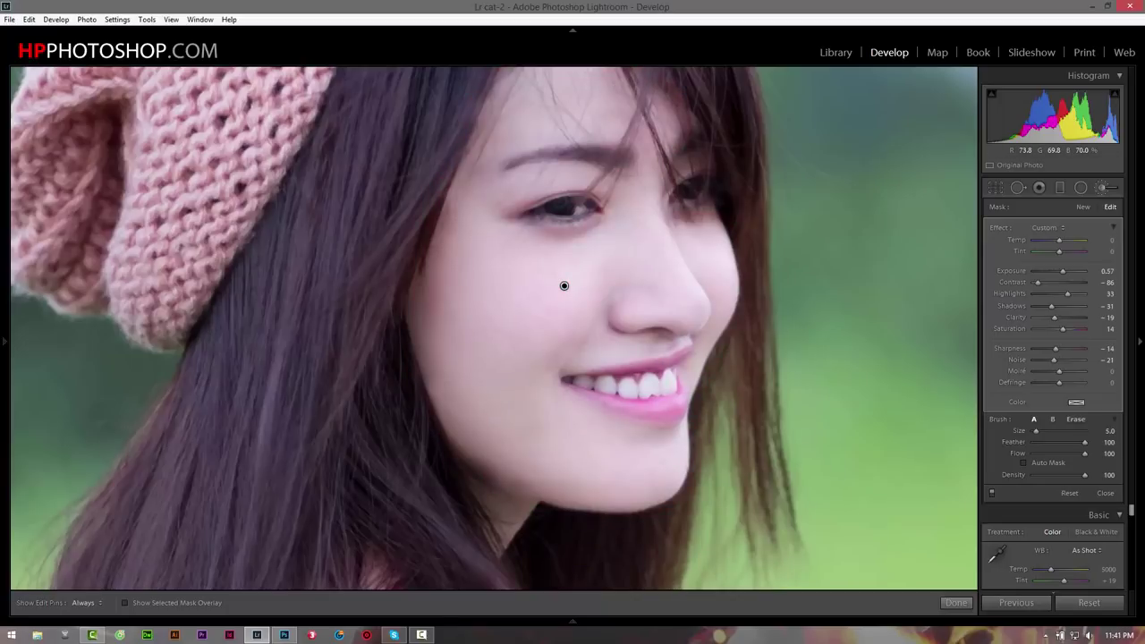
pyautogui.press('\\')
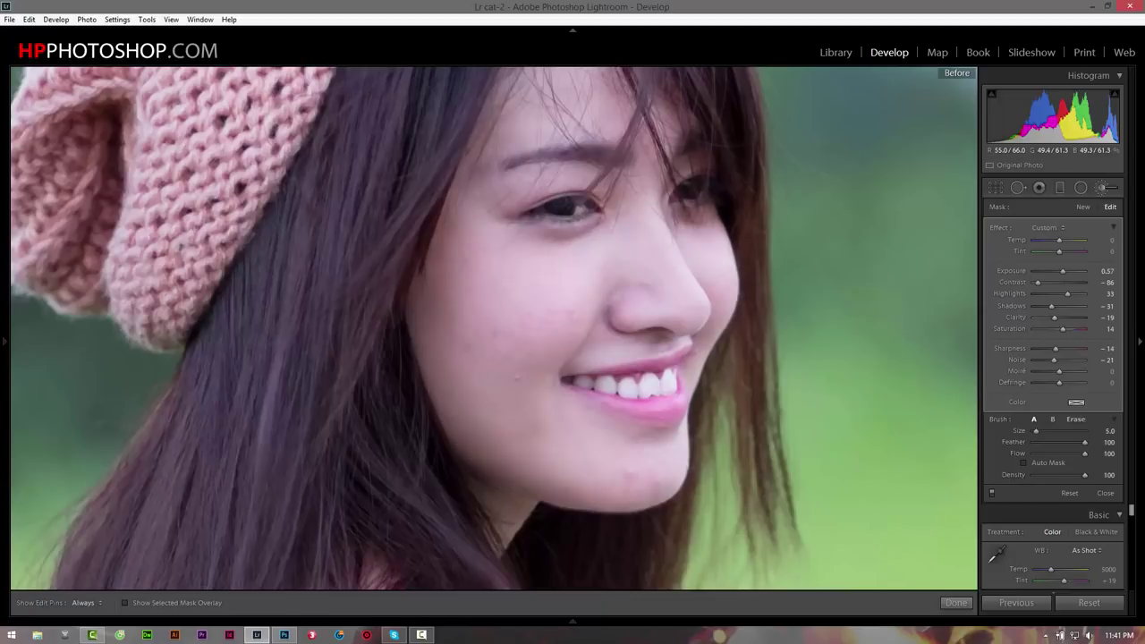
pyautogui.press('\\')
pyautogui.press('\\')
pyautogui.press('\\')
pyautogui.press('\\')
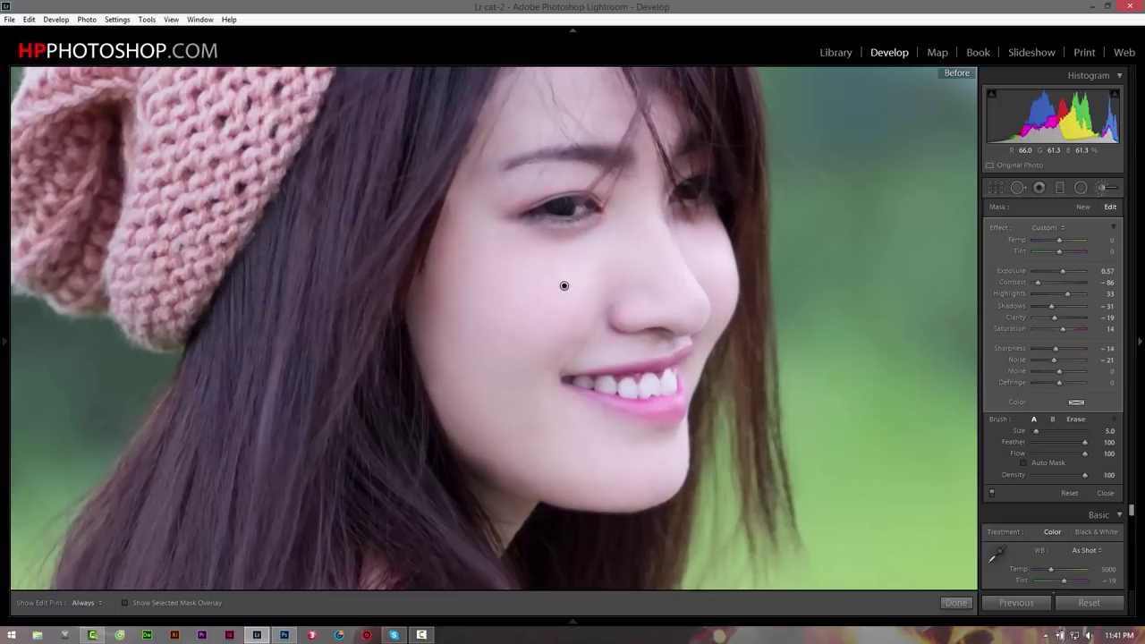
pyautogui.press('\\')
pyautogui.press('\\')
pyautogui.press('q')
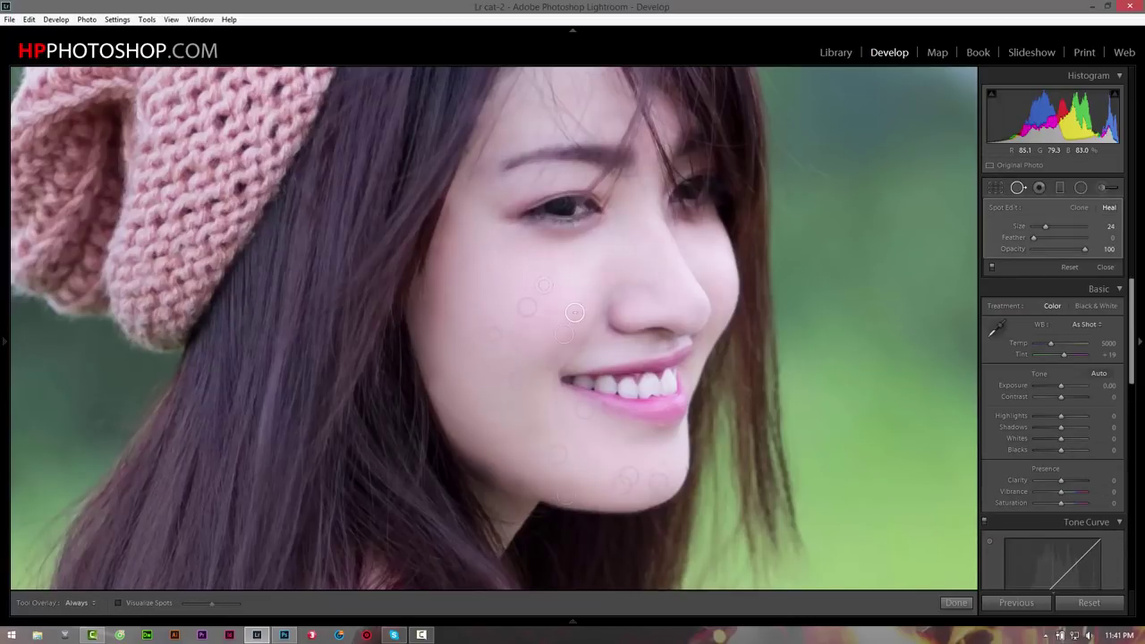
# Step: Size the heal brush to 18 and heal blemishes on the chin and cheek
pyautogui.scroll(-3, 527, 307)
pyautogui.scroll(2, 513, 378)
pyautogui.scroll(1, 583, 409)
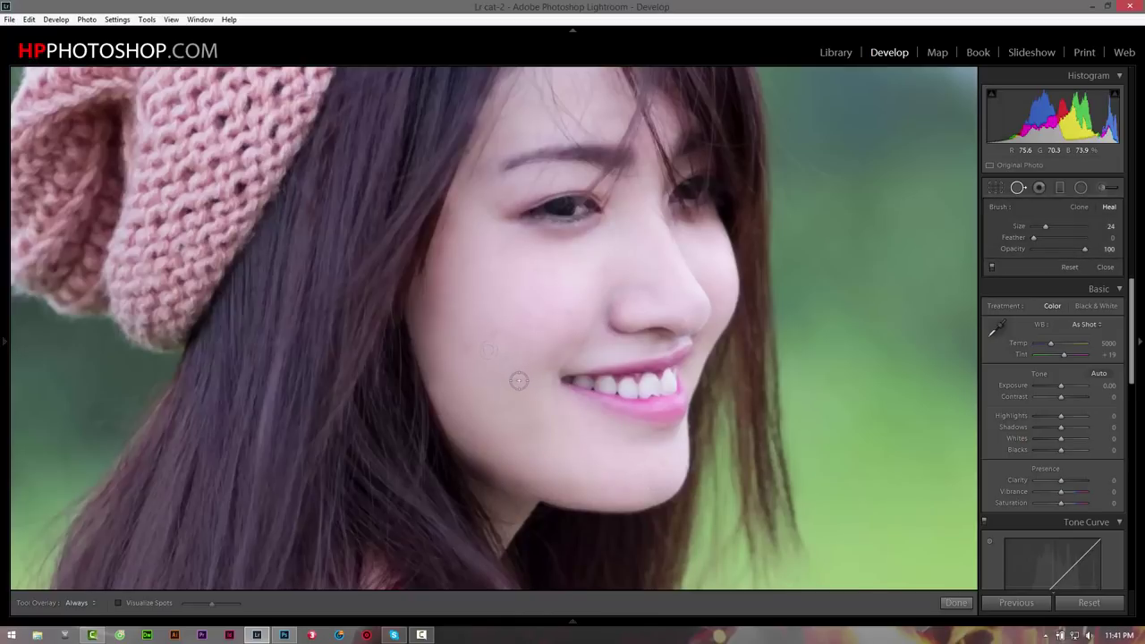
pyautogui.scroll(-3, 519, 381)
pyautogui.scroll(3, 627, 474)
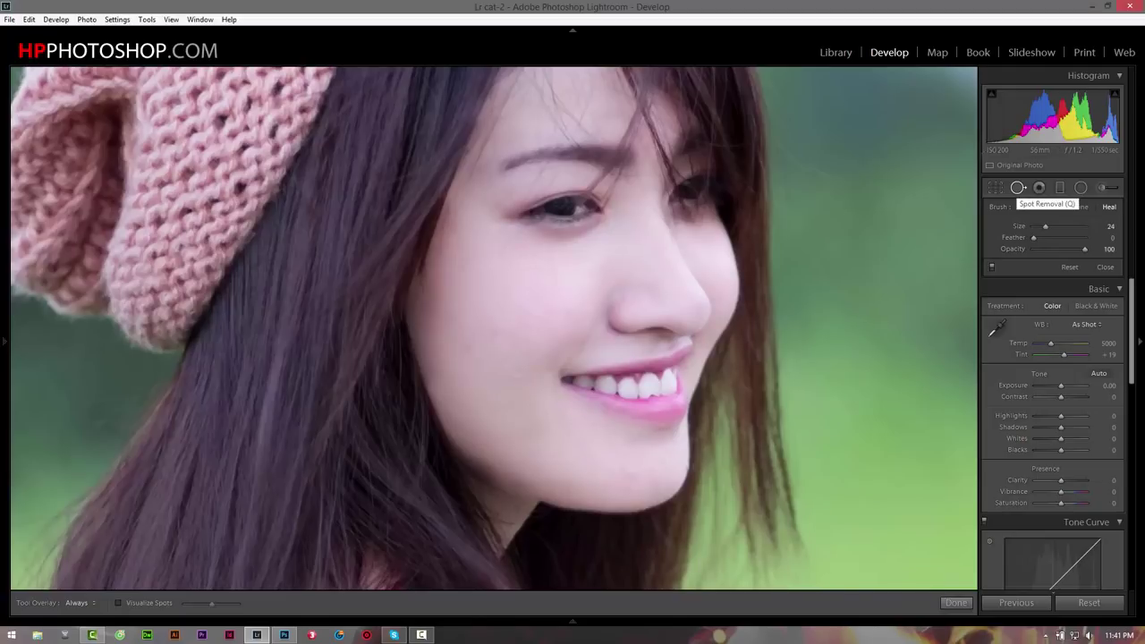
pyautogui.click(628, 474)
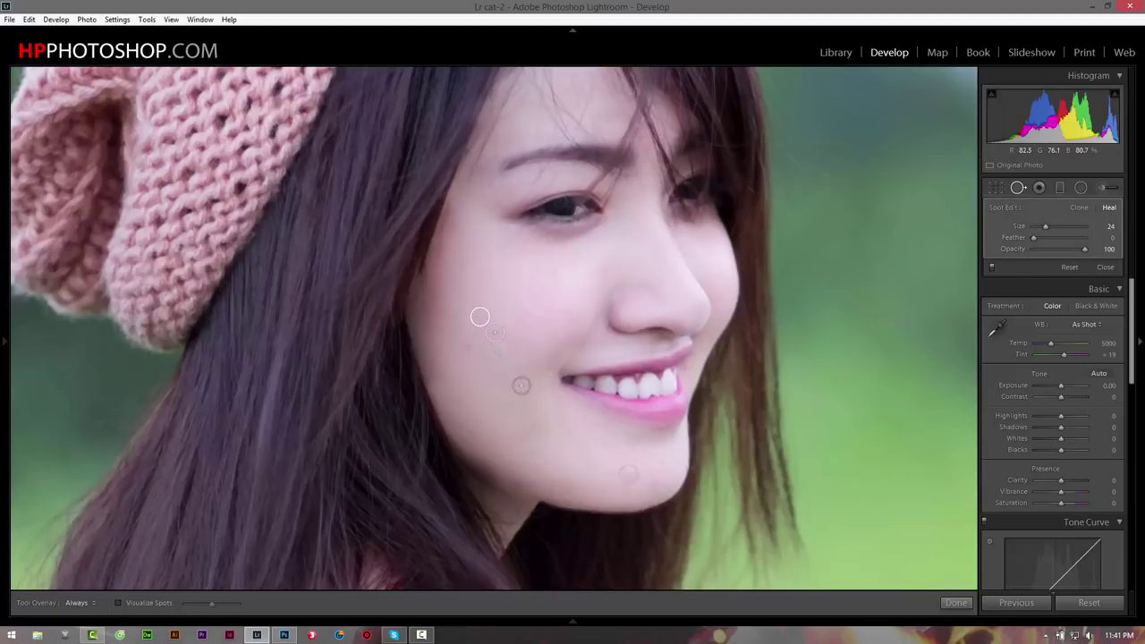
pyautogui.click(529, 314)
pyautogui.moveTo(563, 330)
pyautogui.mouseDown()
pyautogui.moveTo(486, 372)
pyautogui.moveTo(565, 484)
pyautogui.mouseUp()
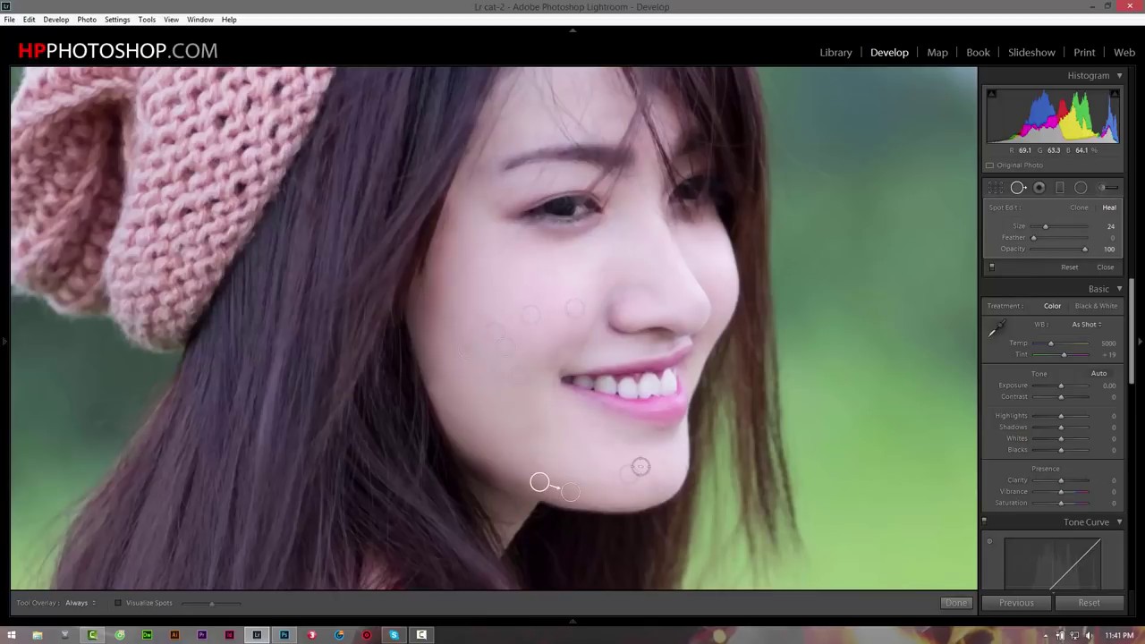
# Step: Heal more spots on the chin, beside the nose and below the lower lip, then finish
pyautogui.click(667, 462)
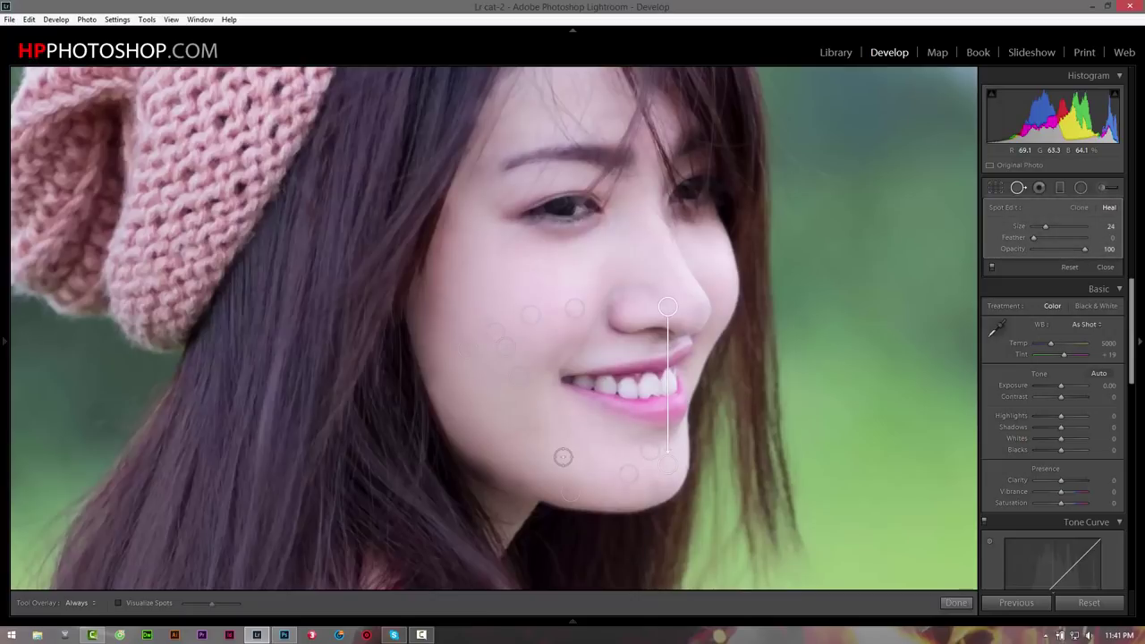
pyautogui.click(563, 457)
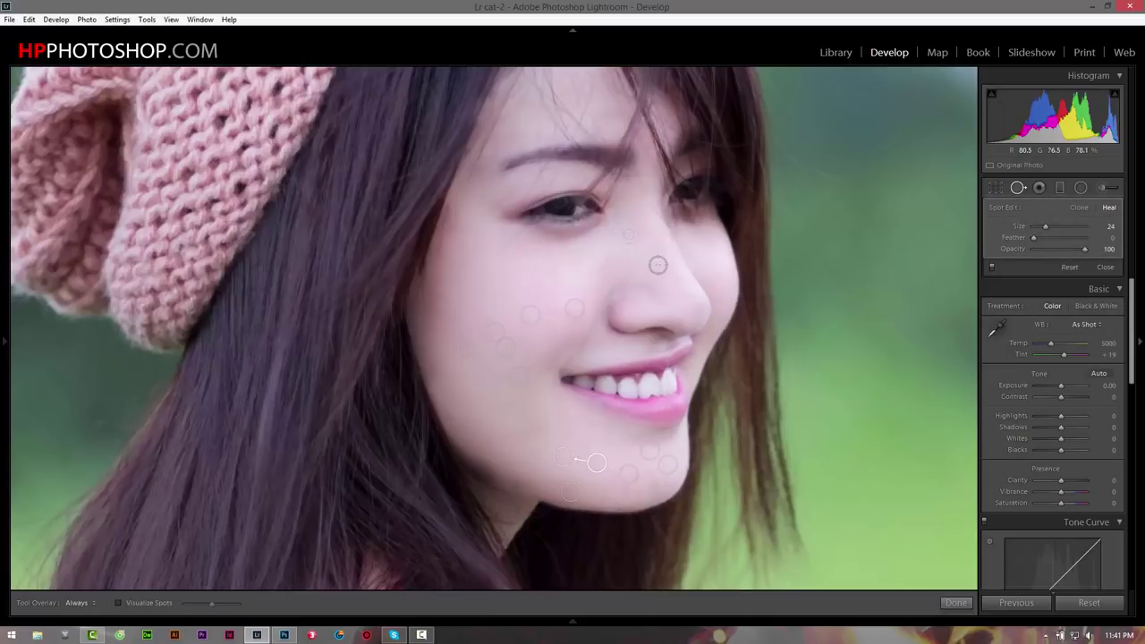
pyautogui.click(569, 330)
pyautogui.click(495, 332)
pyautogui.scroll(-2, 602, 405)
pyautogui.click(595, 409)
pyautogui.click(955, 602)
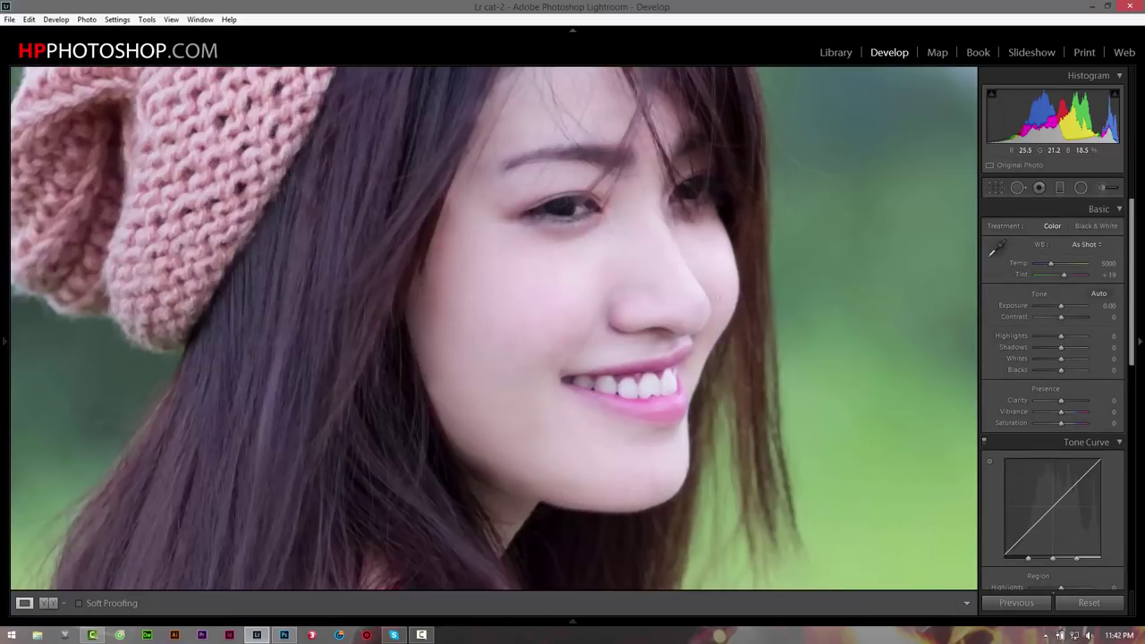
# Step: Compare the retouched face with the original, then select the cheek smoothing adjustment
pyautogui.press('\\')
pyautogui.press('\\')
pyautogui.press('\\')
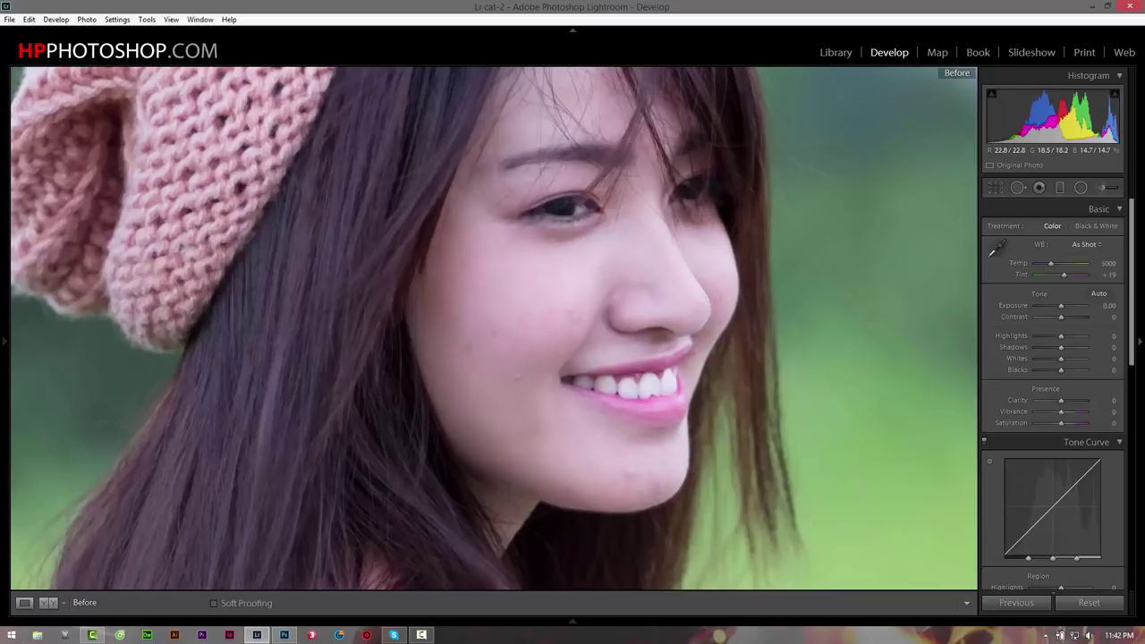
pyautogui.press('\\')
pyautogui.press('k')
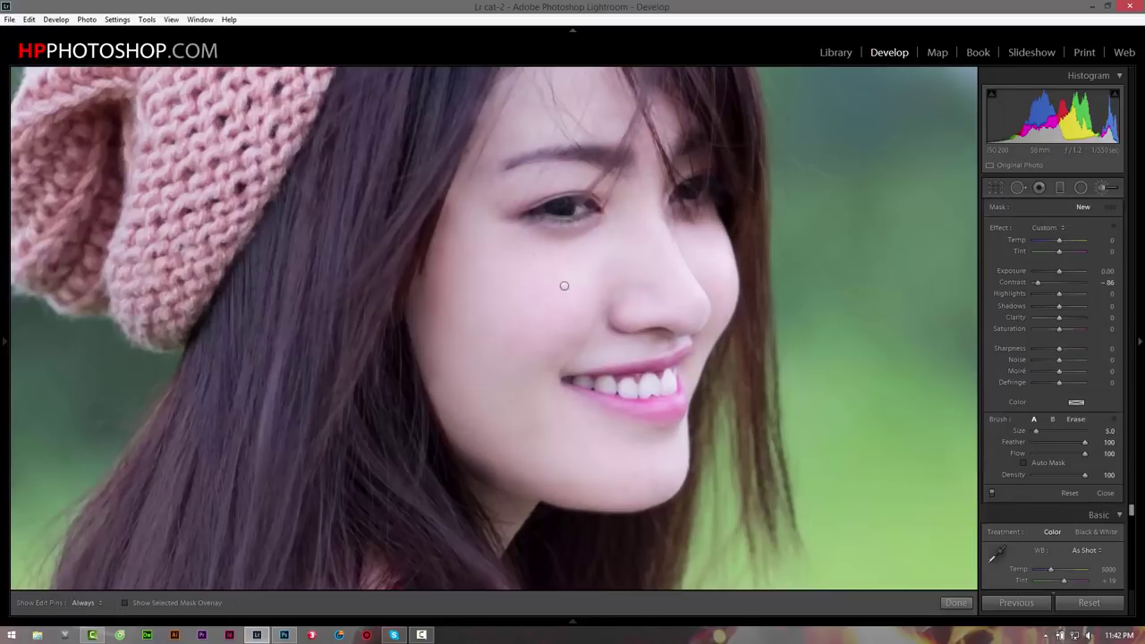
pyautogui.click(564, 286)
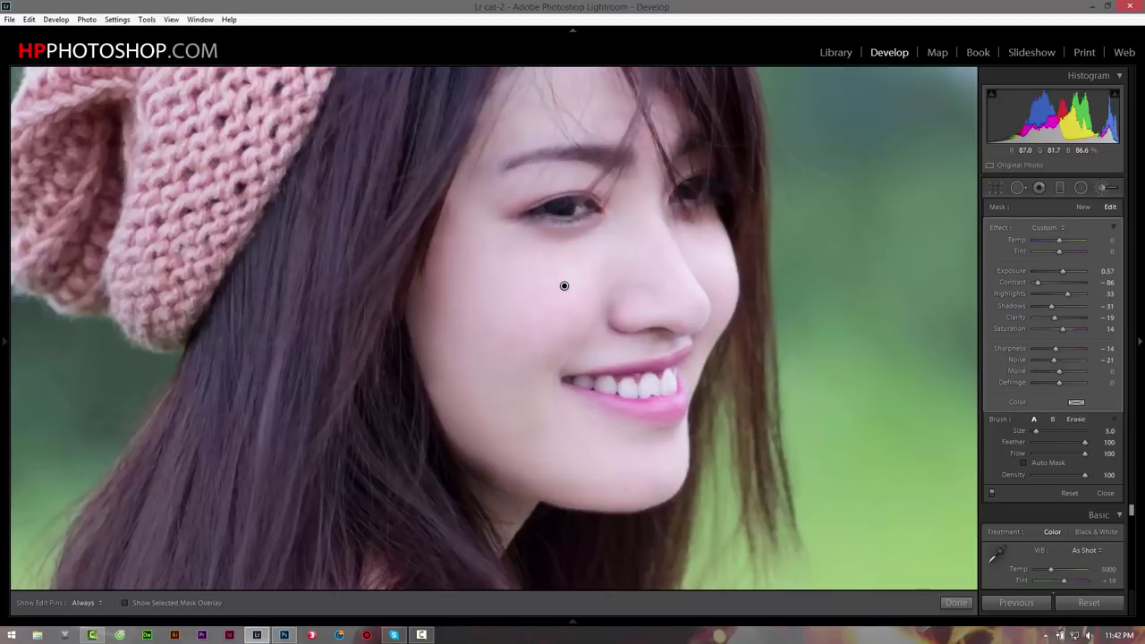
# Step: Enlarge the adjustment brush to size 10 with markers hidden, then close the brush
pyautogui.press('h')
pyautogui.press(']')
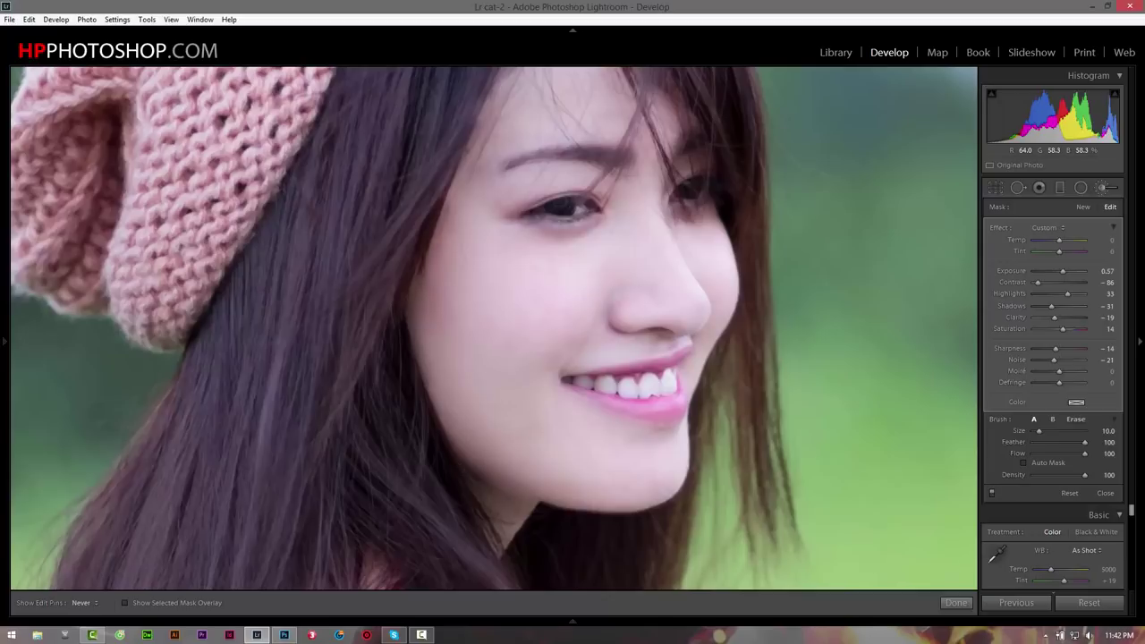
pyautogui.press('h')
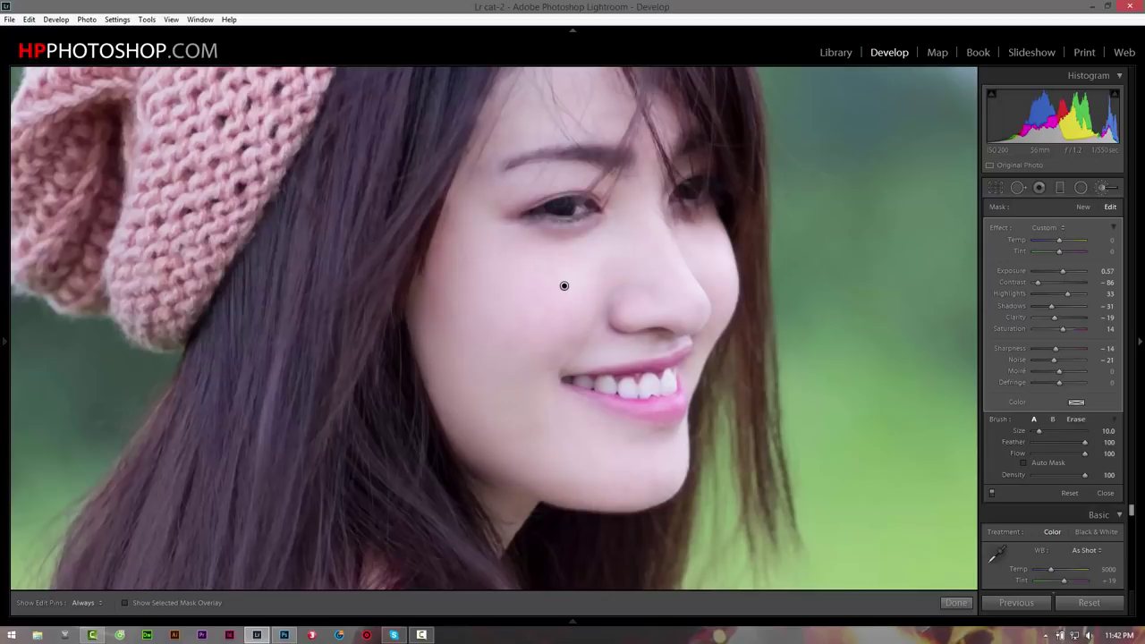
pyautogui.click(956, 602)
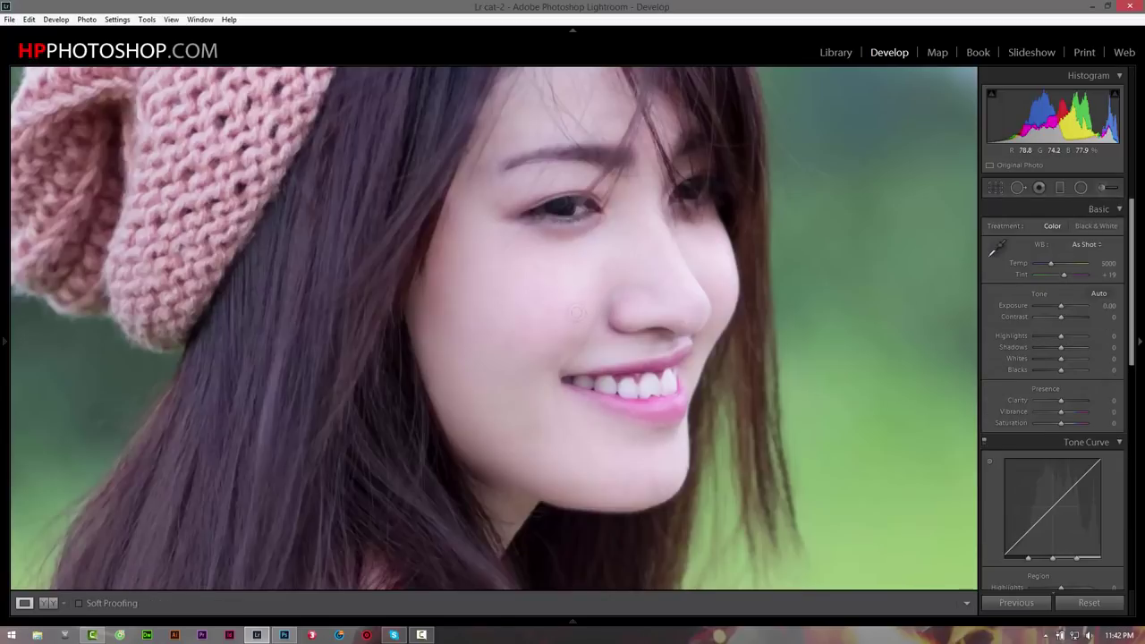
# Step: Compare before and after zoomed out and in, then reopen the Adjustment Brush
pyautogui.press('\\')
pyautogui.press('\\')
pyautogui.press('\\')
pyautogui.press('\\')
pyautogui.press('\\')
pyautogui.press('\\')
pyautogui.press('\\')
pyautogui.press('\\')
pyautogui.press('z')
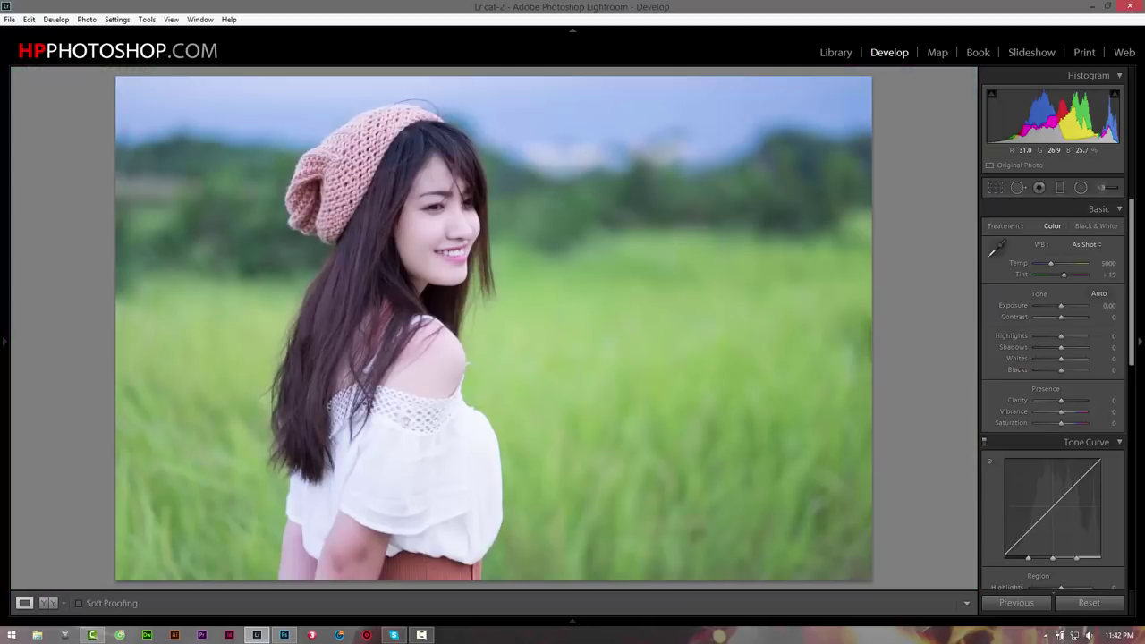
pyautogui.press('z')
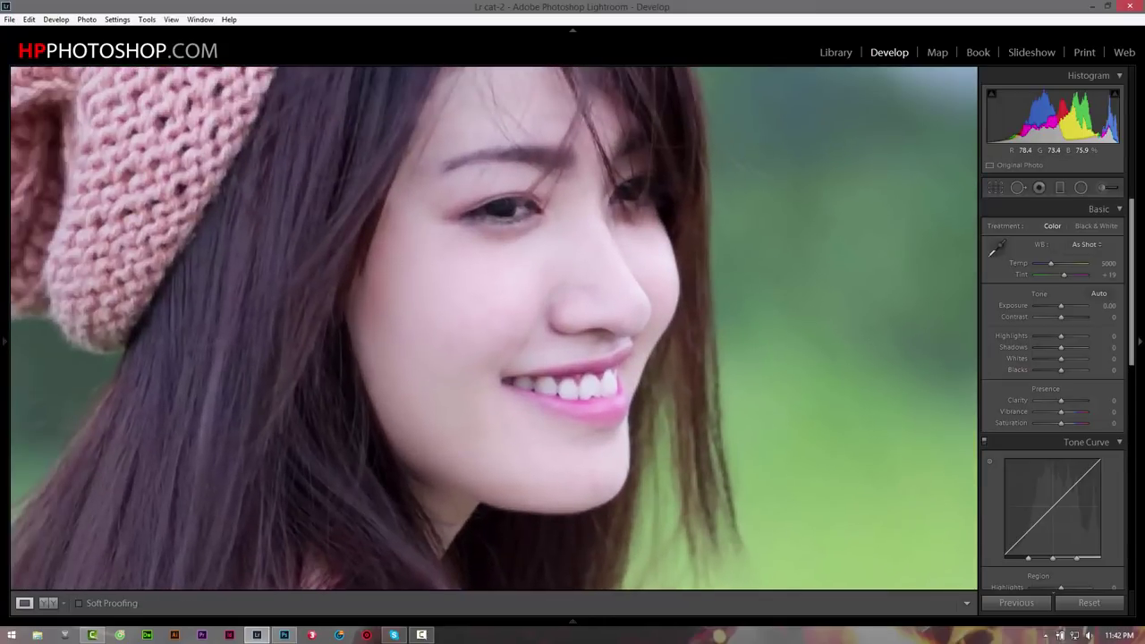
pyautogui.press('k')
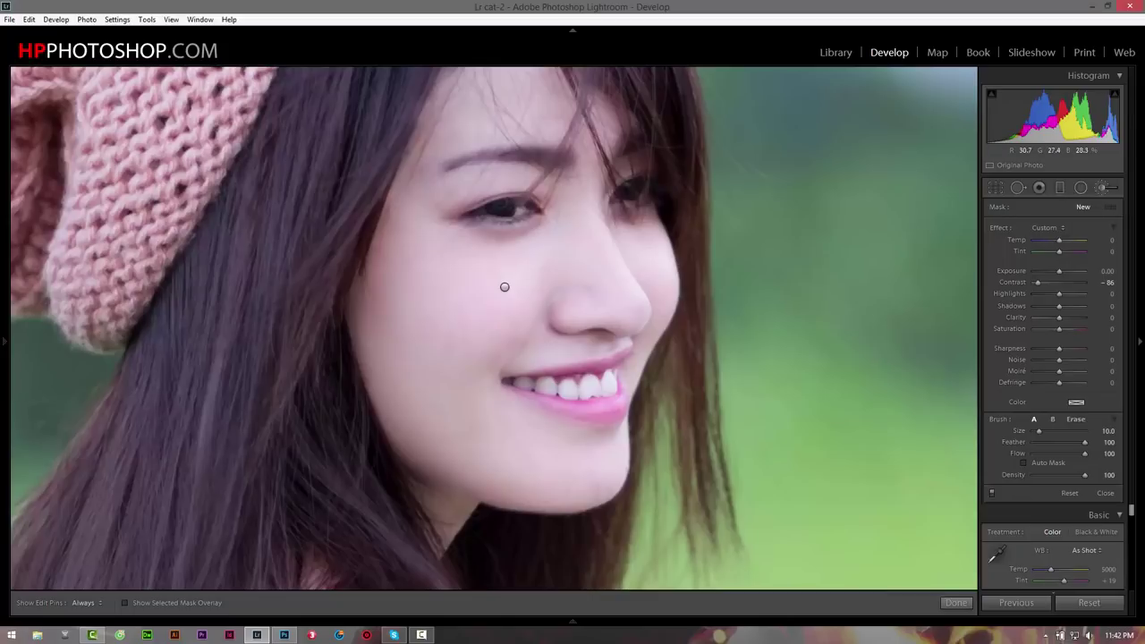
# Step: Select the cheek smoothing adjustment pin and raise its Tint to 12
pyautogui.click(504, 286)
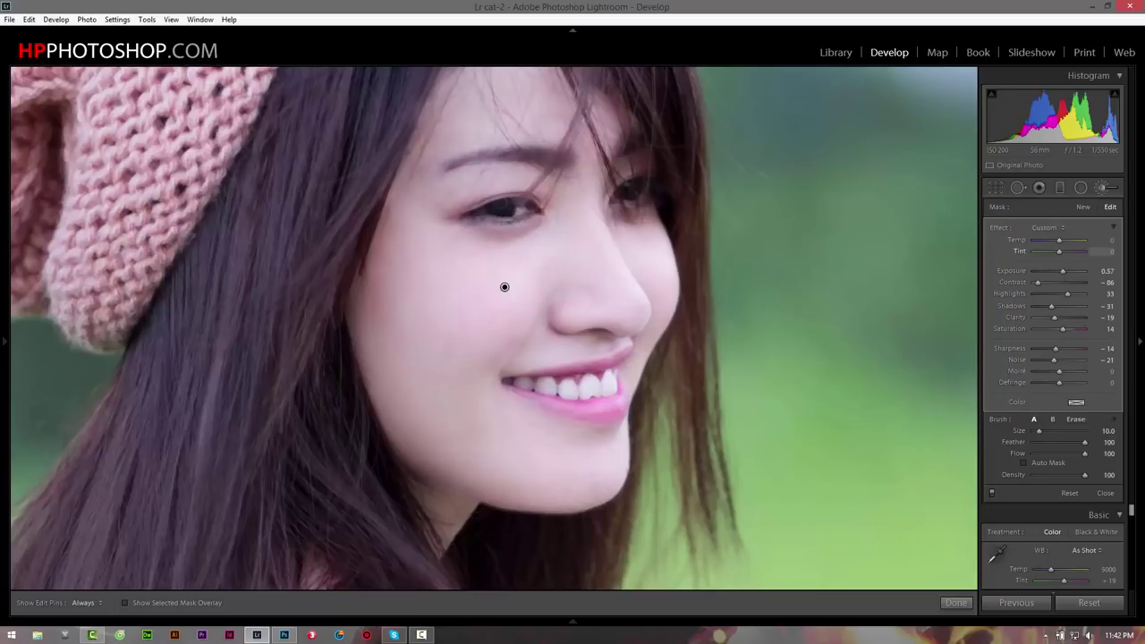
pyautogui.moveTo(1110, 252); pyautogui.dragTo(1116, 252)
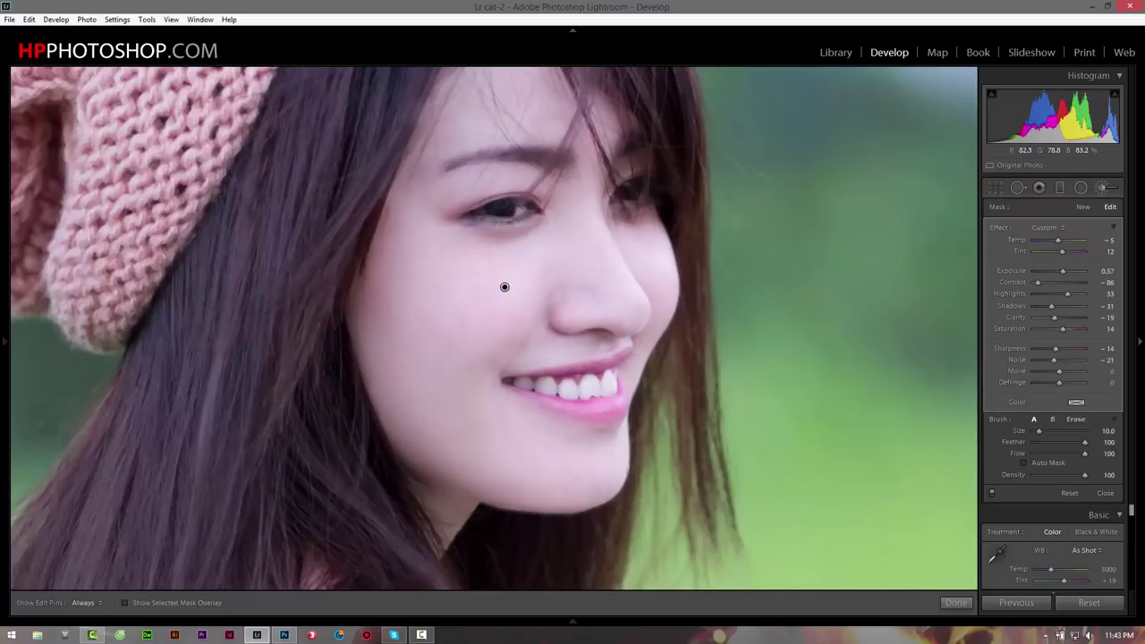
# Step: Close the brush and spot healing tools and zoom out to the whole photo
pyautogui.press('q')
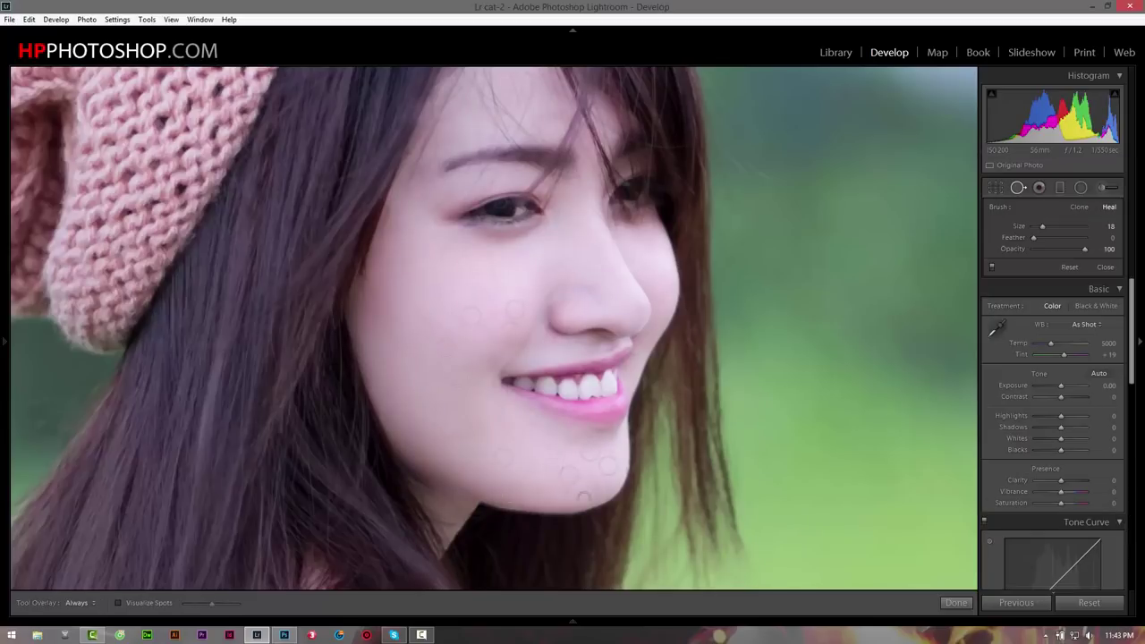
pyautogui.click(955, 602)
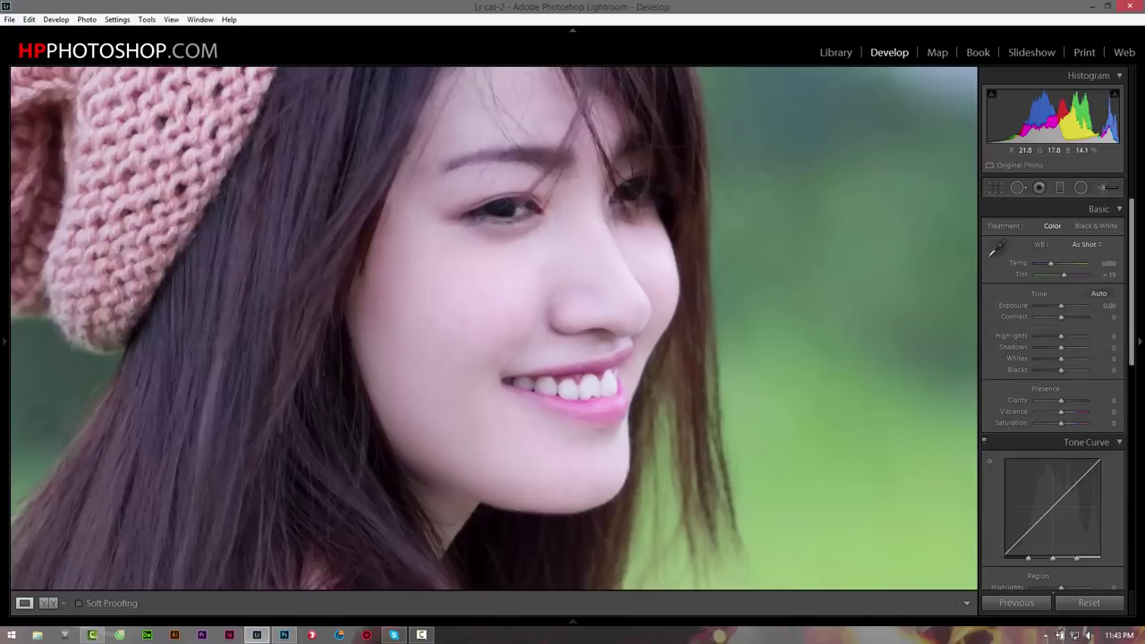
pyautogui.press('\\')
pyautogui.press('\\')
pyautogui.press('\\')
pyautogui.press('\\')
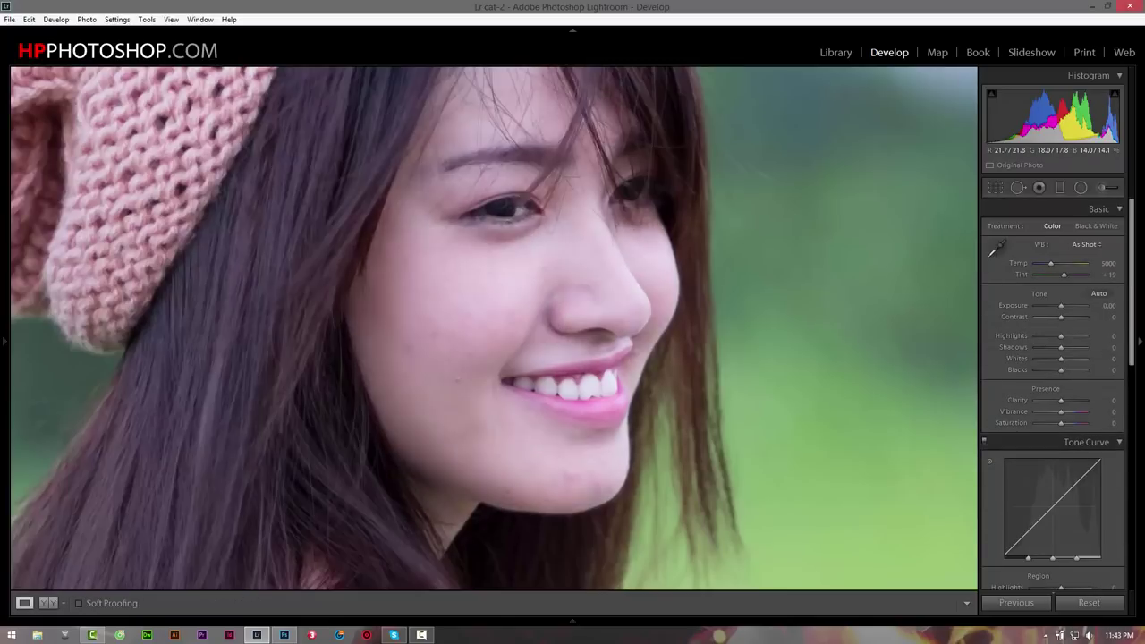
pyautogui.press('z')
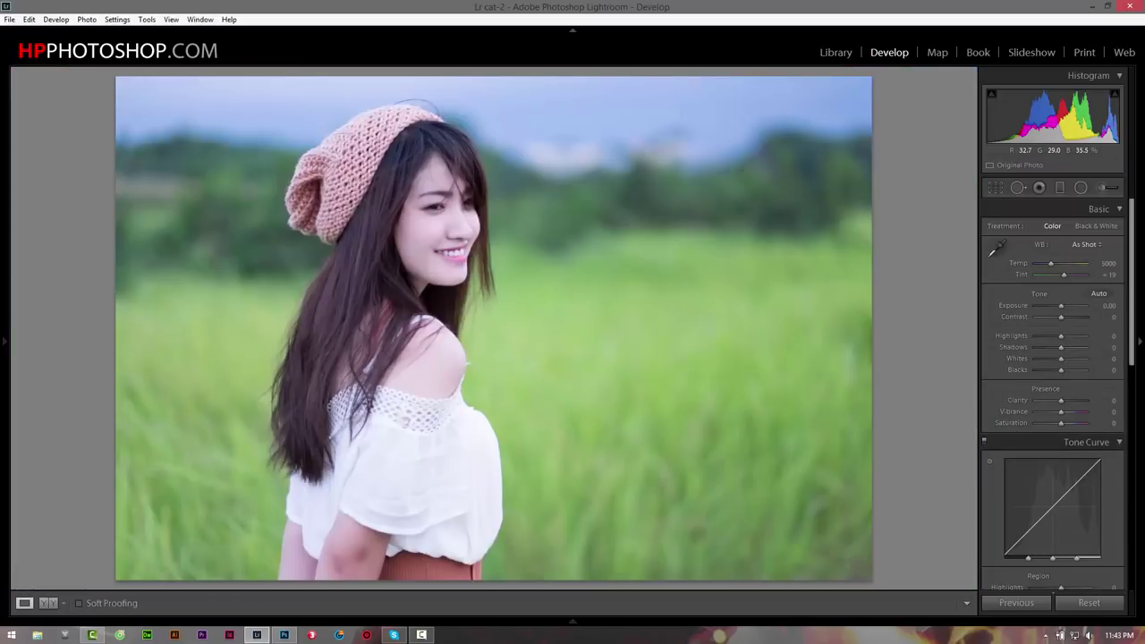
# Step: Compare the finished portrait with its original, zoomed in and out, then show the Filmstrip
pyautogui.press('\\')
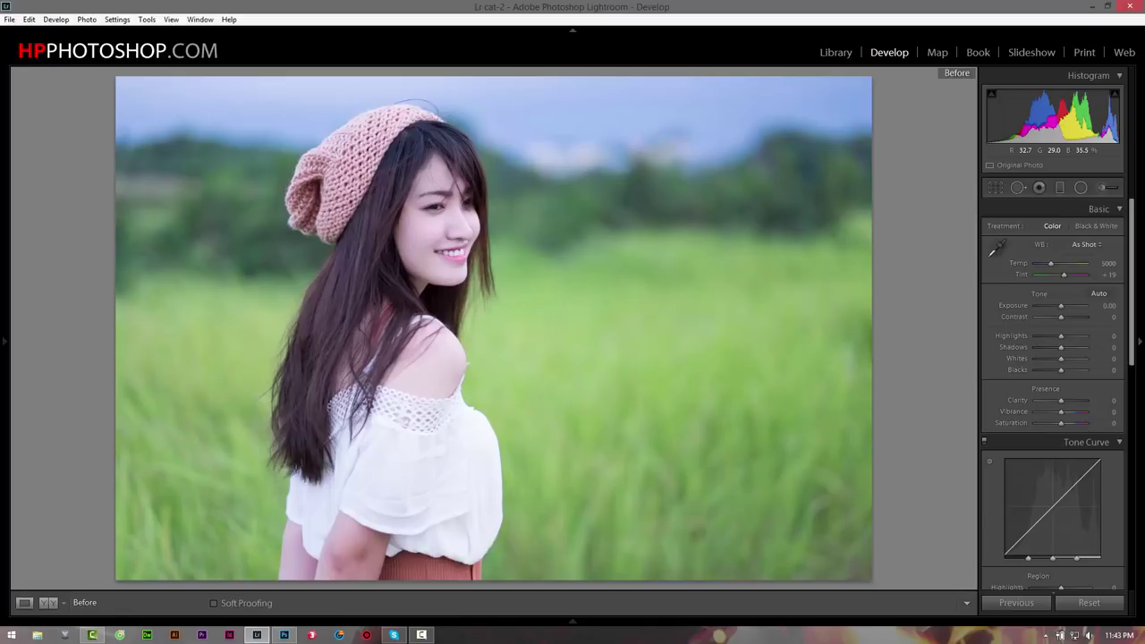
pyautogui.press('\\')
pyautogui.press('\\')
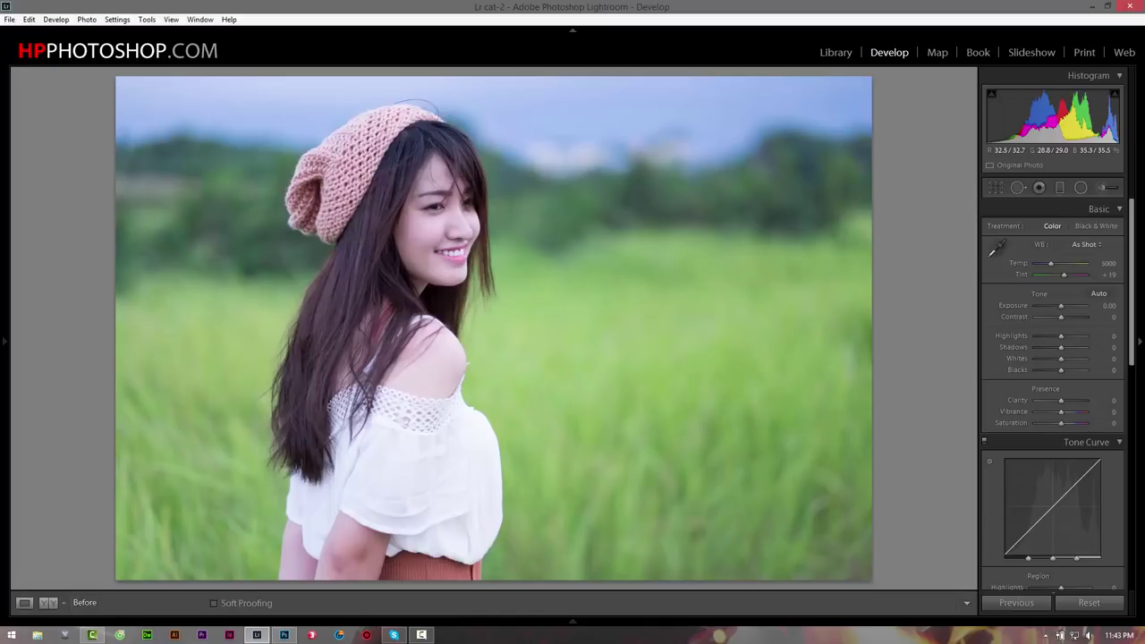
pyautogui.press('\\')
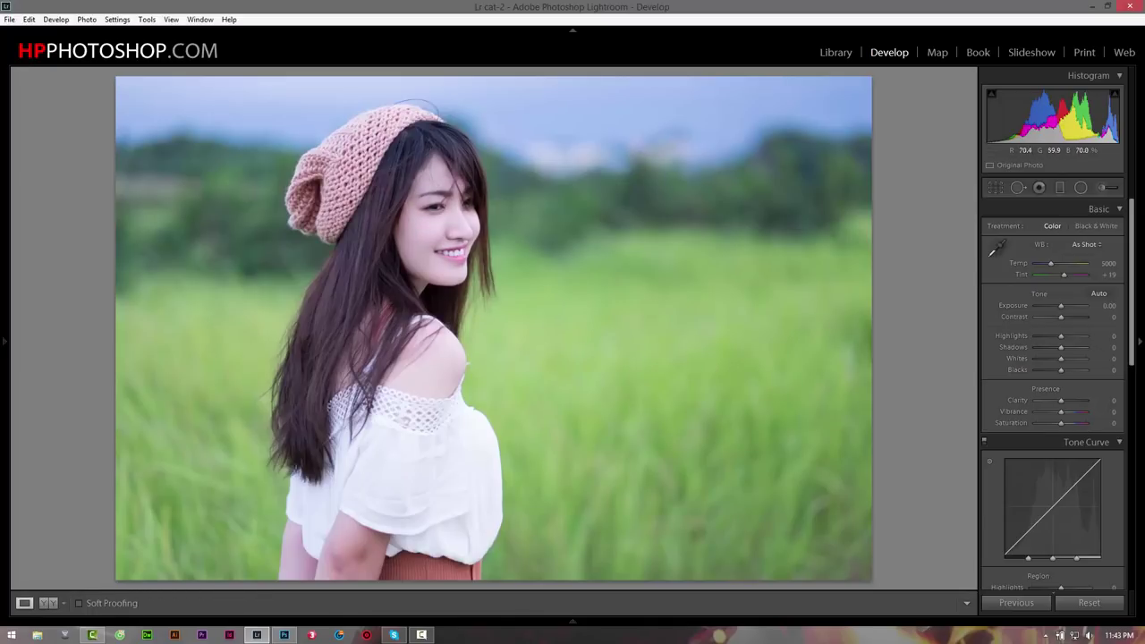
pyautogui.click(433, 204)
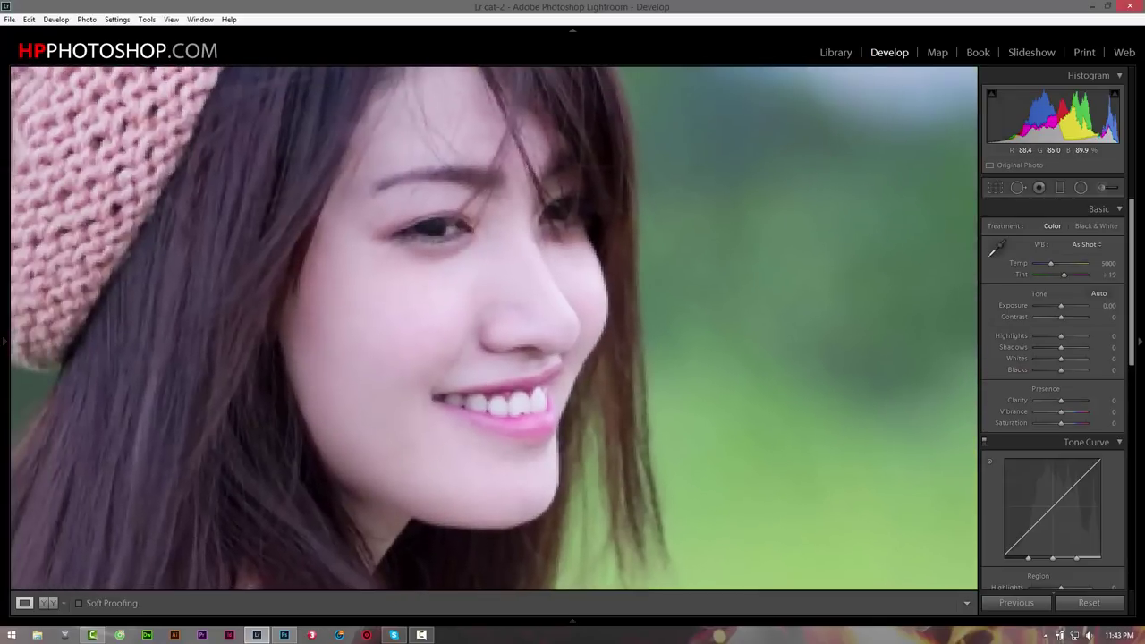
pyautogui.click(470, 258)
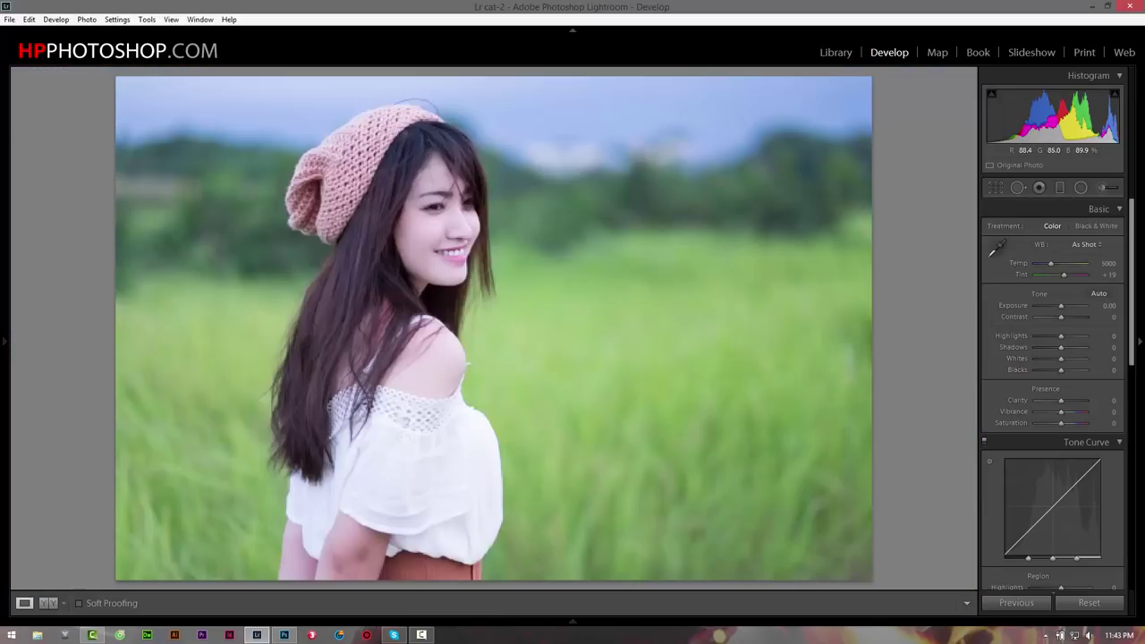
pyautogui.press('F6')
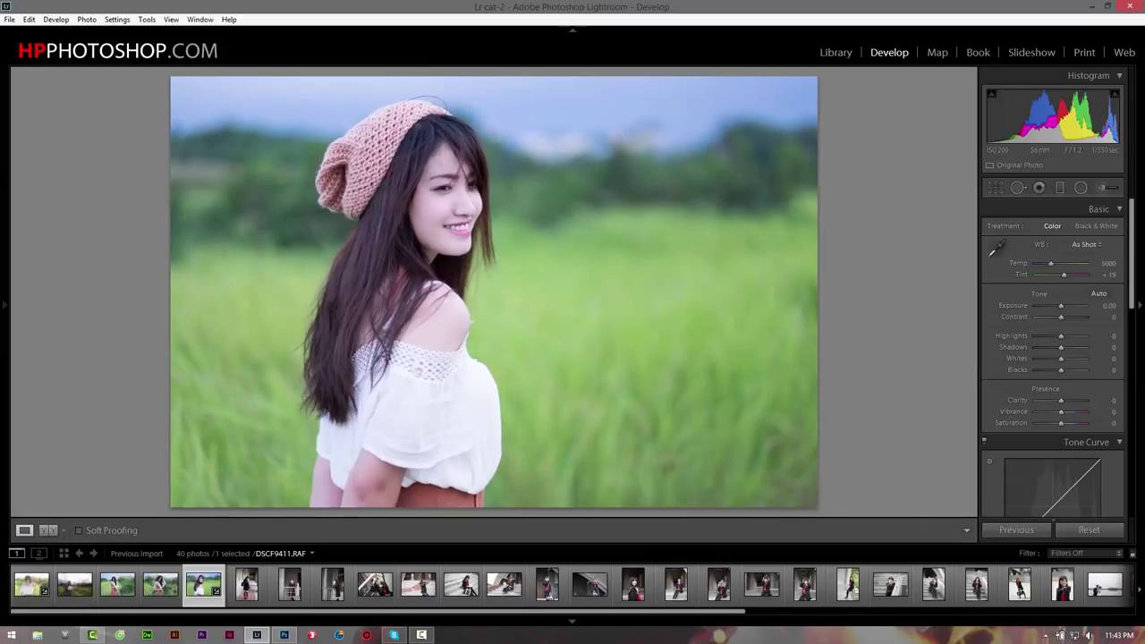
# Step: Open Stock Quang Khue (6).CR2 from the Filmstrip, zoom onto her face and start a new brush mask
pyautogui.scroll(-10, 572, 586)
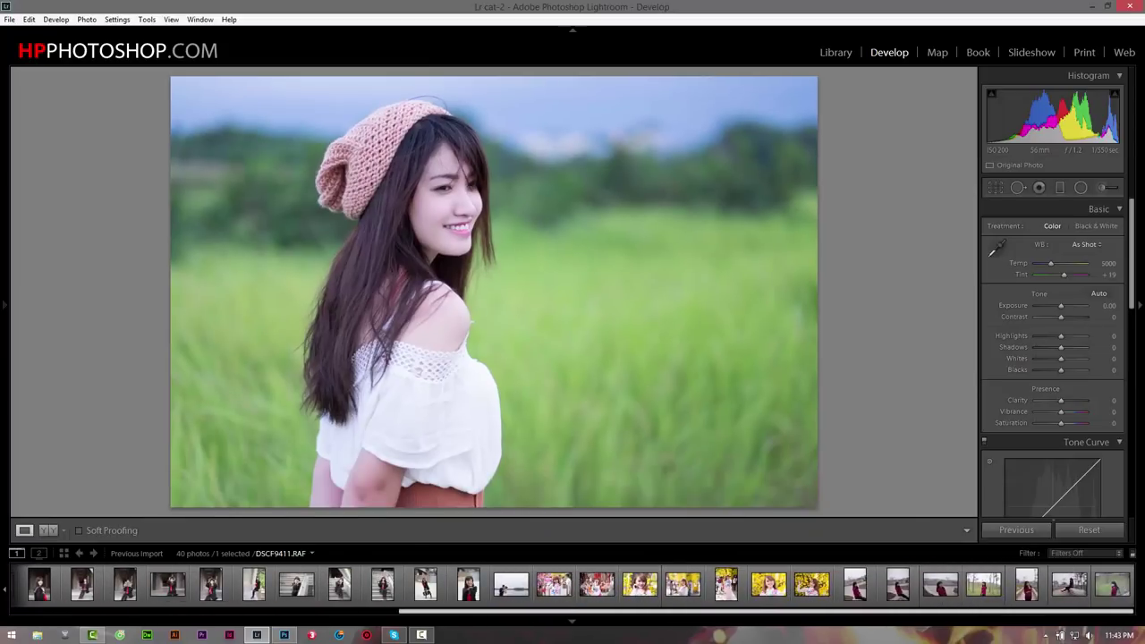
pyautogui.click(769, 584)
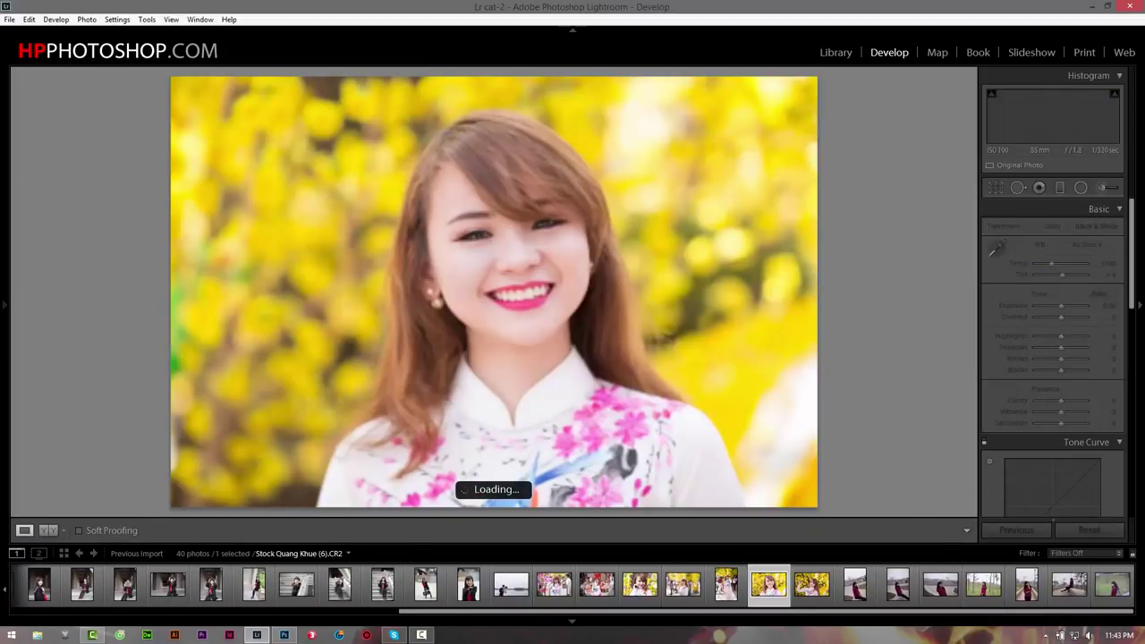
pyautogui.press('z')
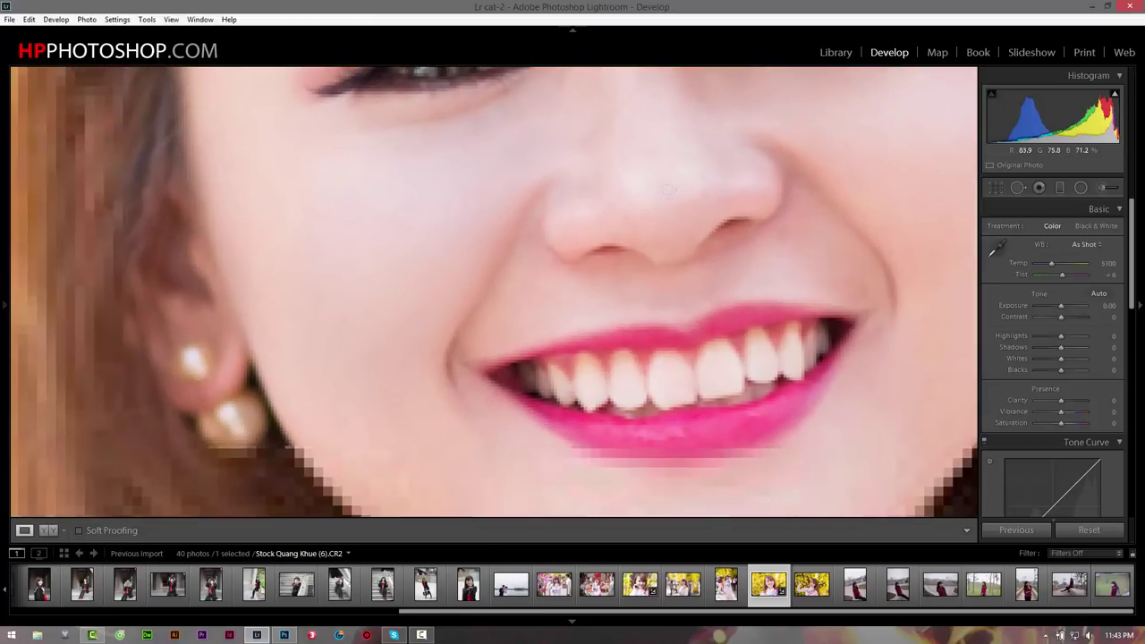
pyautogui.press('k')
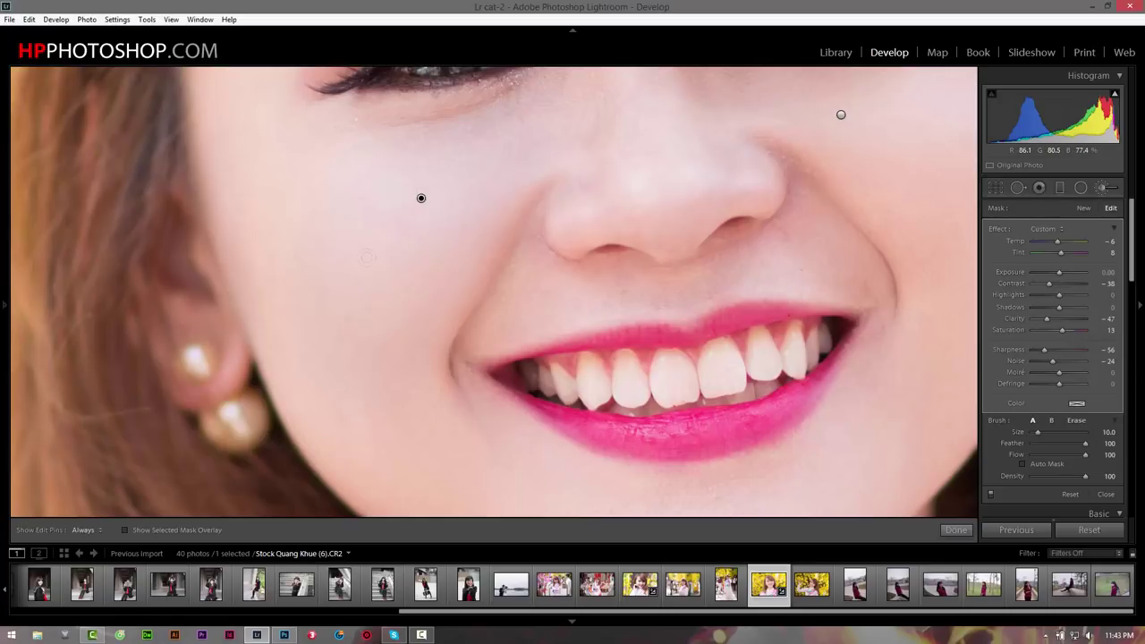
pyautogui.press('\\')
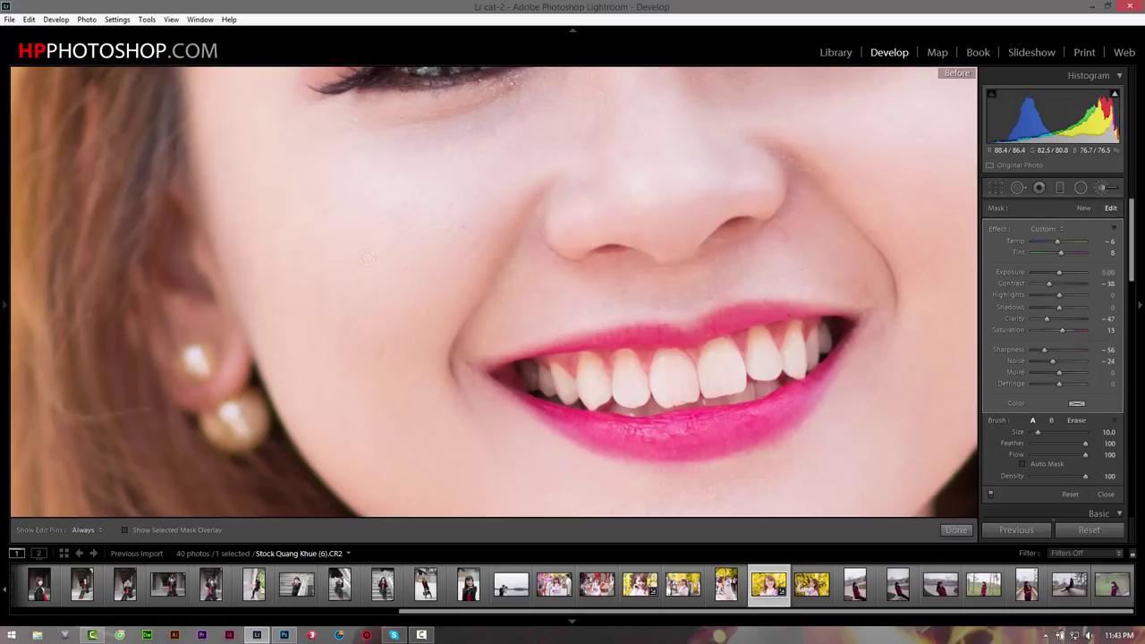
pyautogui.press('\\')
pyautogui.press('\\')
pyautogui.press('\\')
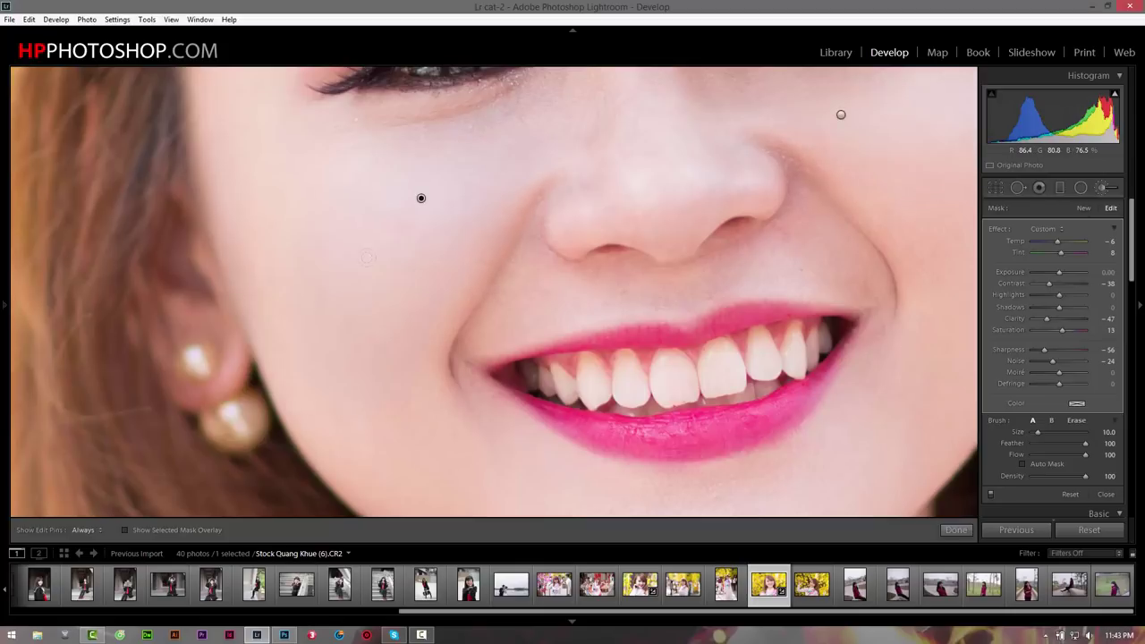
pyautogui.press('\\')
pyautogui.press('\\')
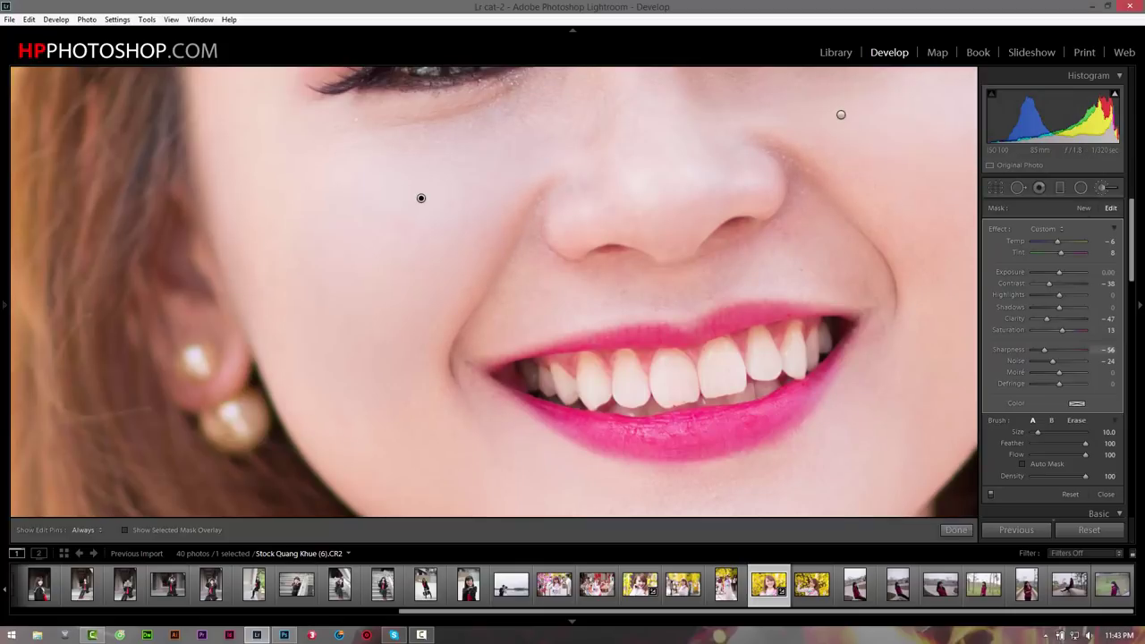